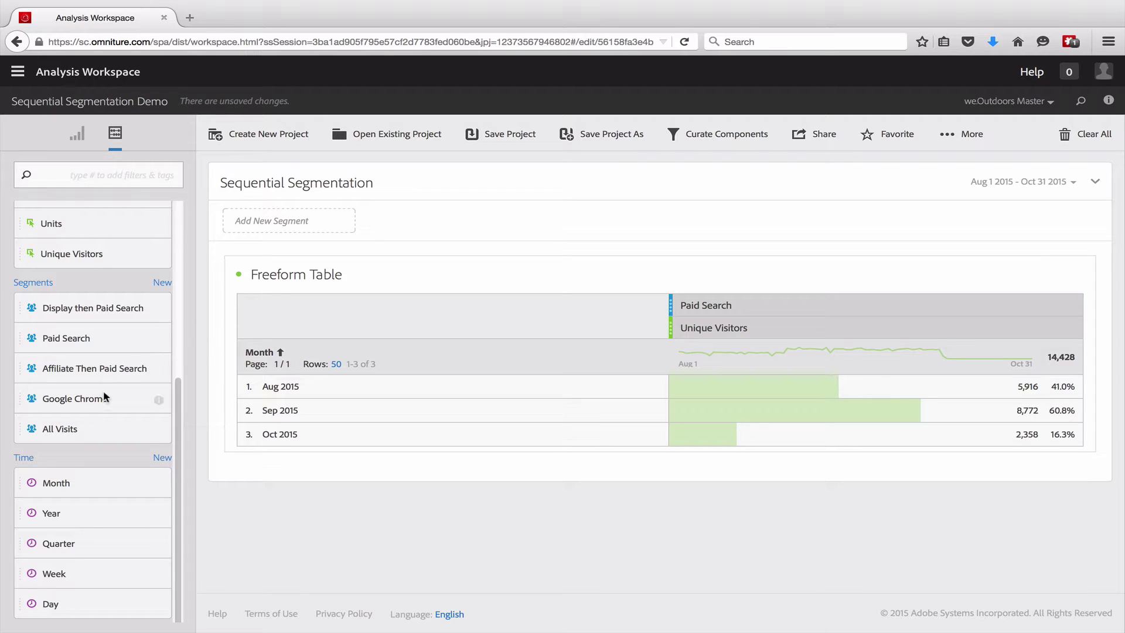
- Create a new segment titled 'Comparison Shopping Then Paid Search' and begin searching its dimensions
{"action": "scroll", "coordinate": [103, 390], "scroll_direction": "up", "scroll_amount": 5}
{"action": "scroll", "coordinate": [103, 390], "scroll_direction": "up", "scroll_amount": 4}
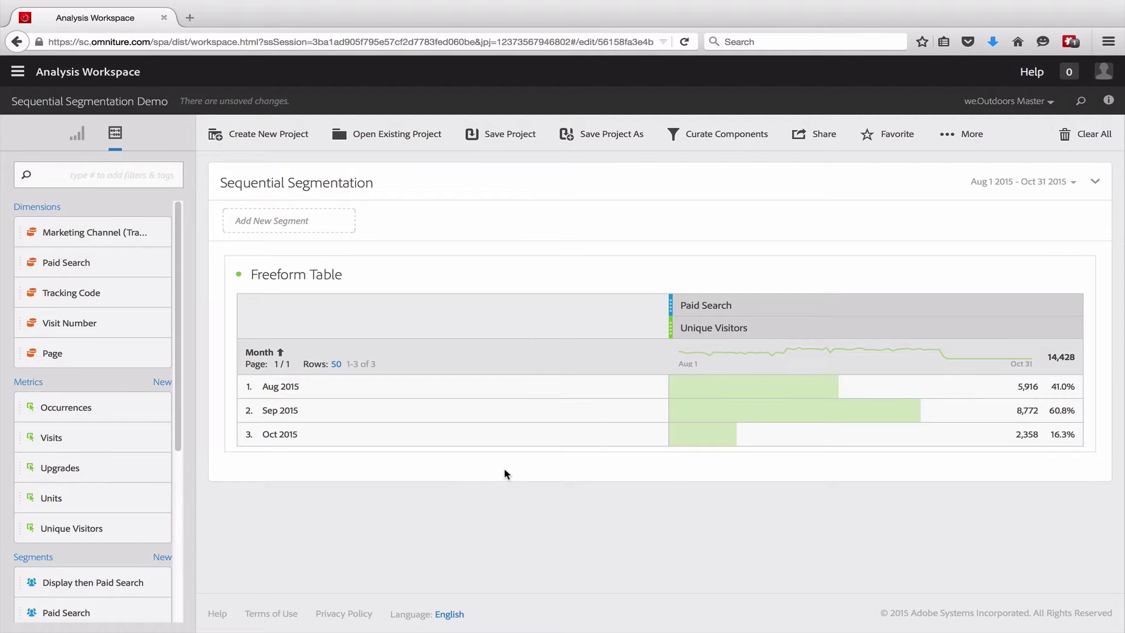
{"action": "mouse_move", "coordinate": [876, 304]}
{"action": "left_click", "coordinate": [965, 136]}
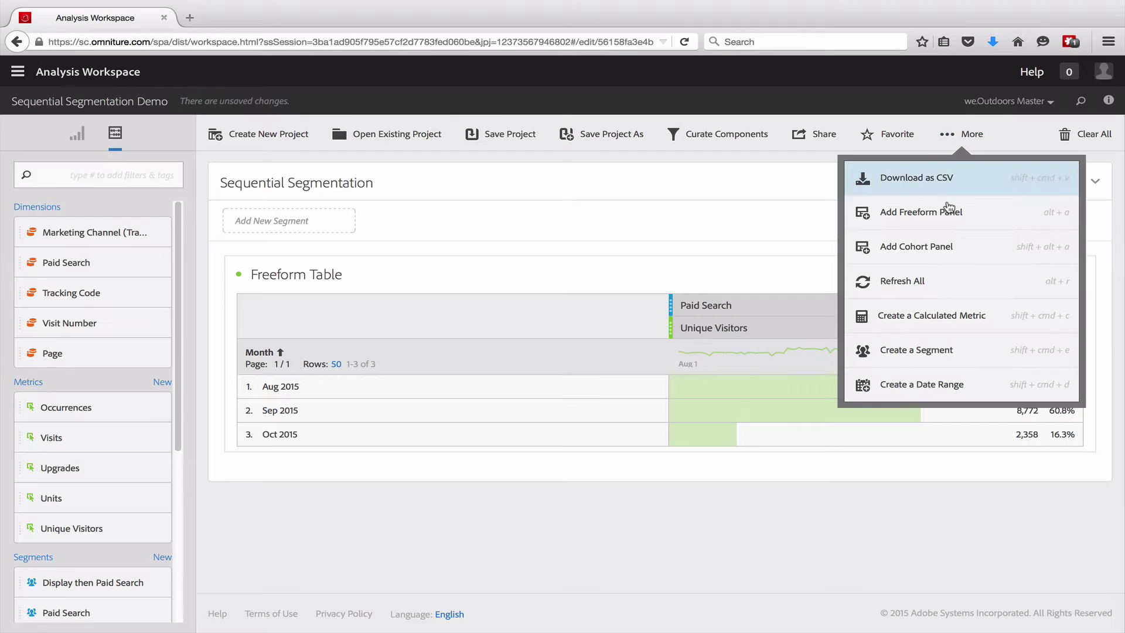
{"action": "left_click", "coordinate": [946, 350]}
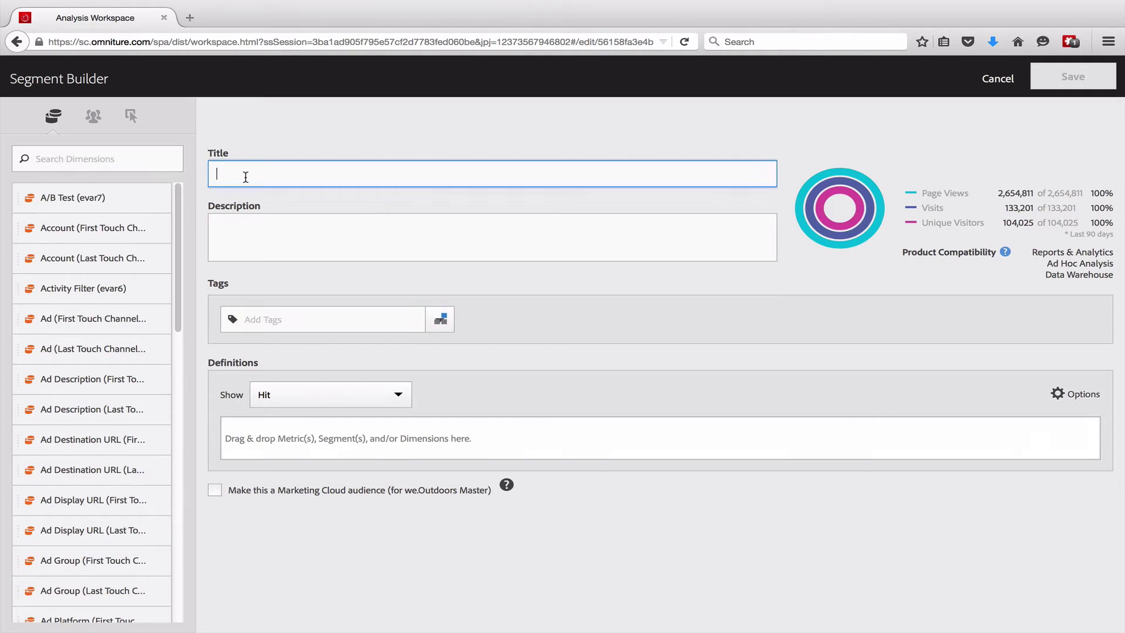
{"action": "left_click", "coordinate": [246, 177]}
{"action": "type", "text": "Comparison Shopping Then "}
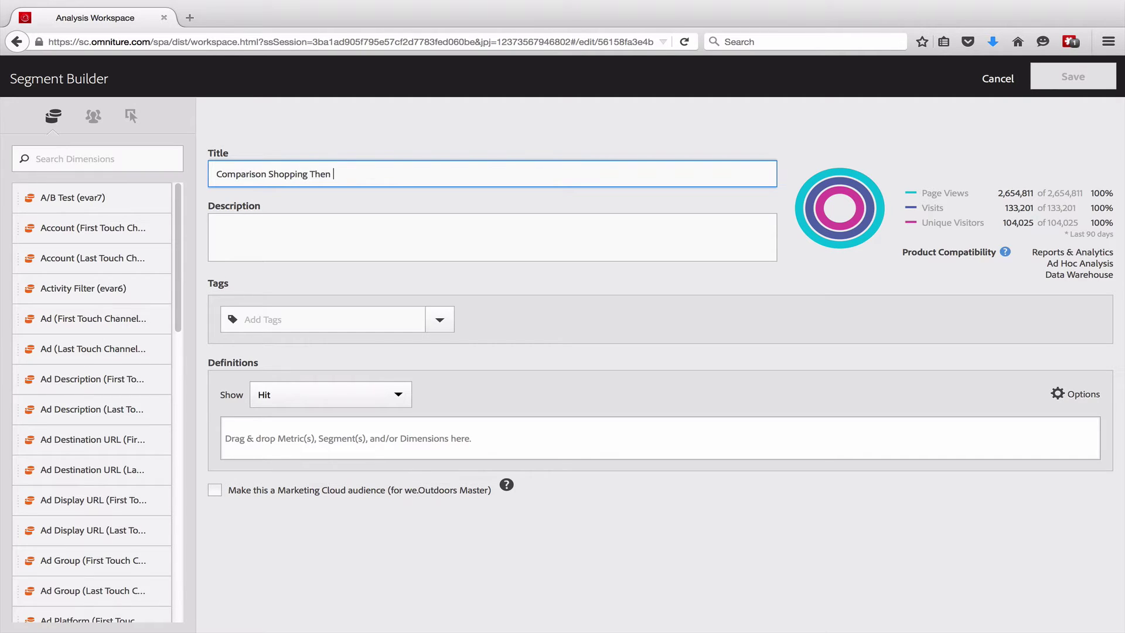
{"action": "type", "text": "Paid Search"}
{"action": "left_click", "coordinate": [114, 158]}
- Add a Visitor-level rule where Marketing Channel equals Comparison Shopping
{"action": "type", "text": "Marketin"}
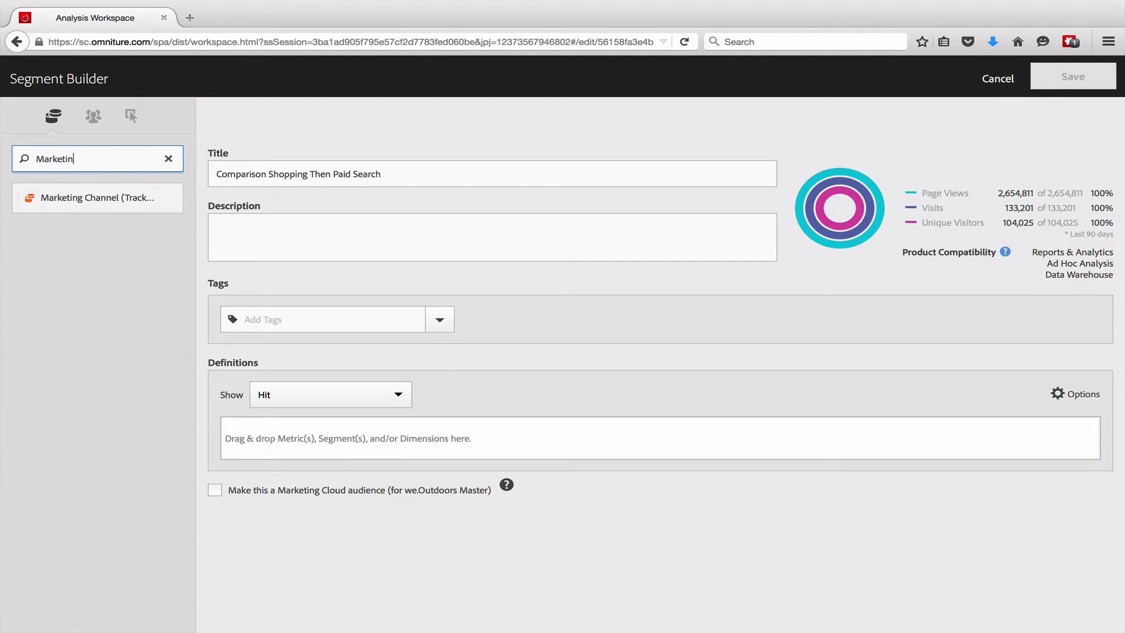
{"action": "left_click_drag", "start_coordinate": [75, 202], "coordinate": [322, 440]}
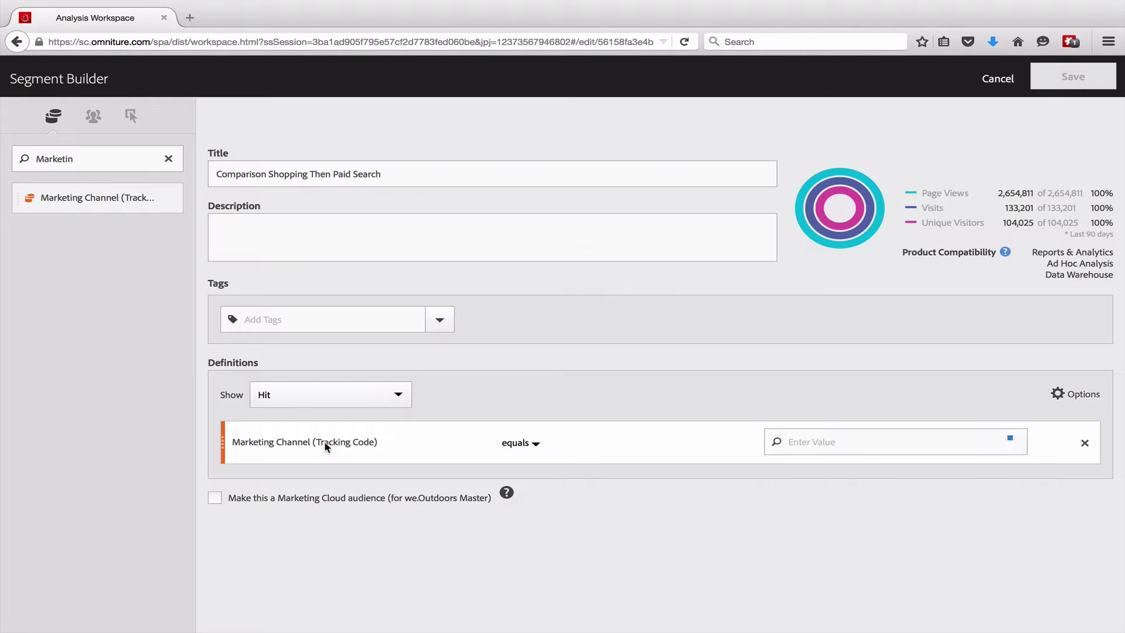
{"action": "left_click", "coordinate": [400, 396]}
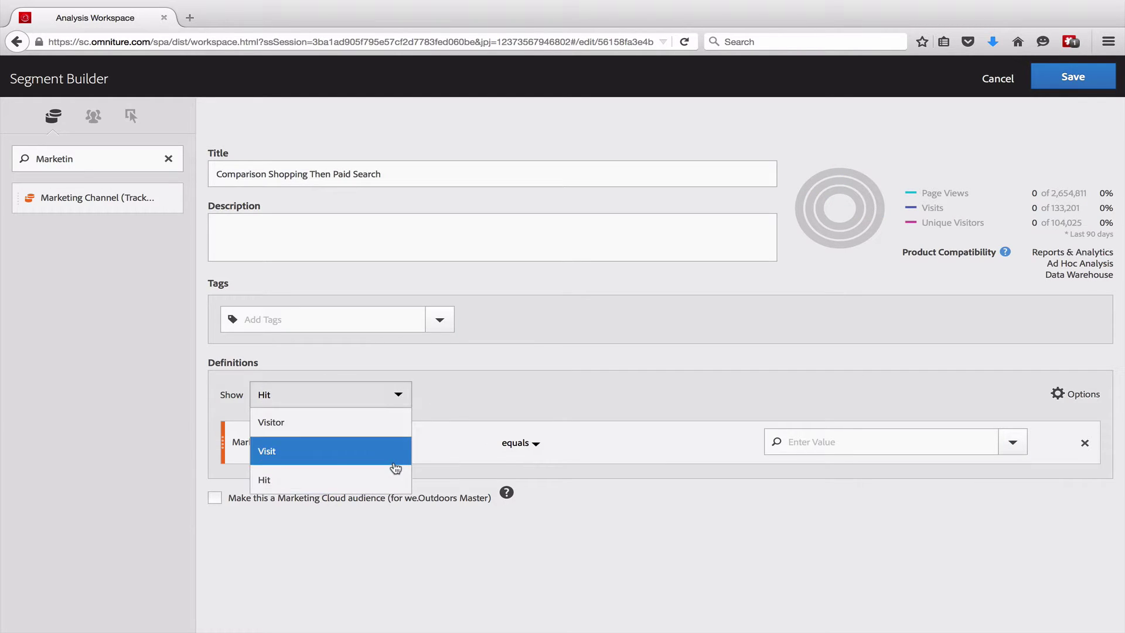
{"action": "left_click", "coordinate": [389, 428]}
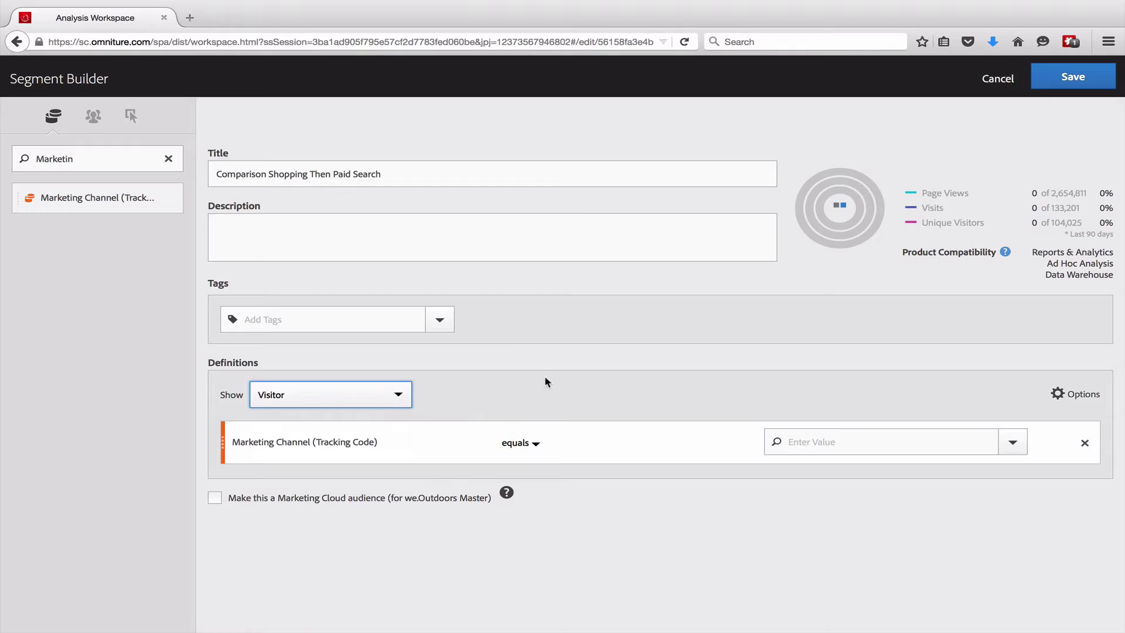
{"action": "left_click", "coordinate": [1019, 444]}
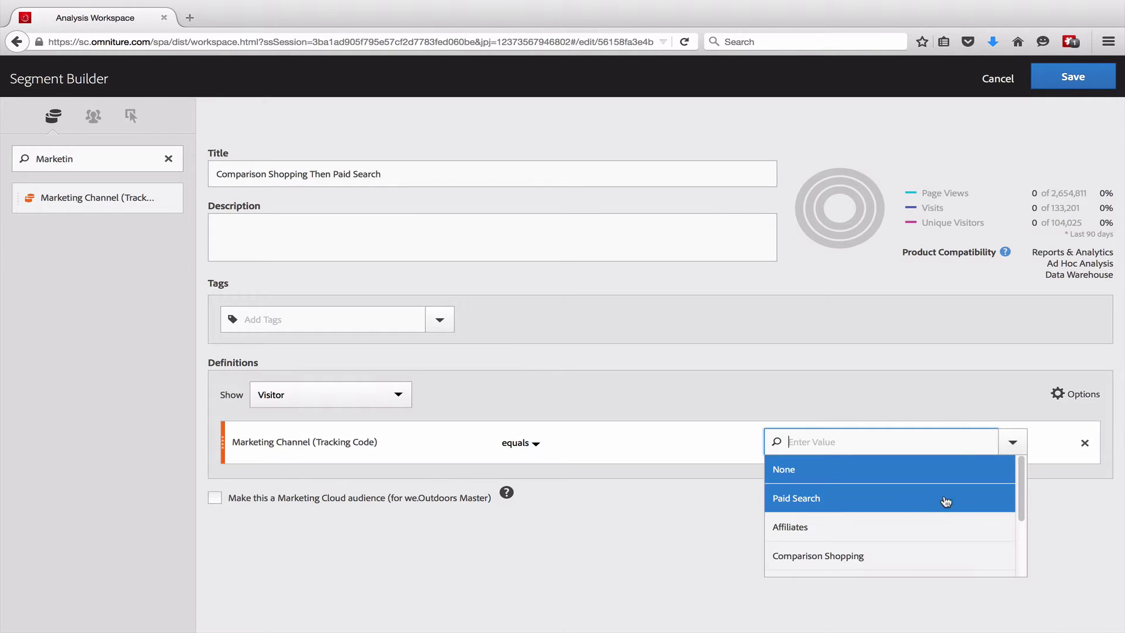
{"action": "left_click", "coordinate": [901, 552]}
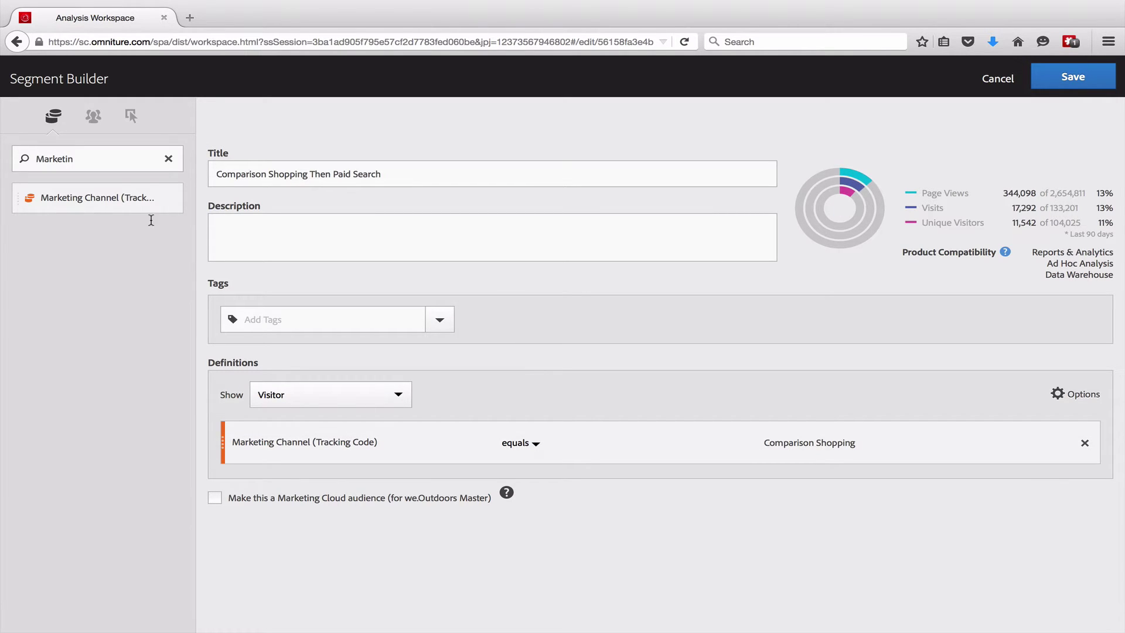
- Add a second Marketing Channel rule equal to Paid Search
{"action": "left_click_drag", "start_coordinate": [59, 202], "coordinate": [262, 464]}
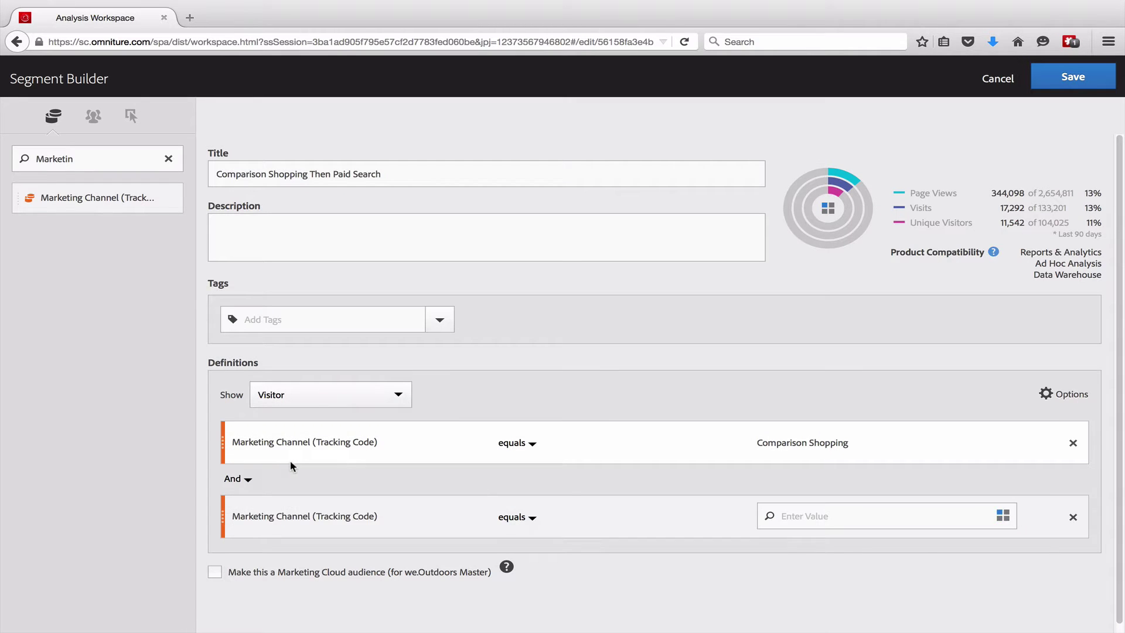
{"action": "left_click", "coordinate": [1002, 519]}
{"action": "left_click", "coordinate": [888, 572]}
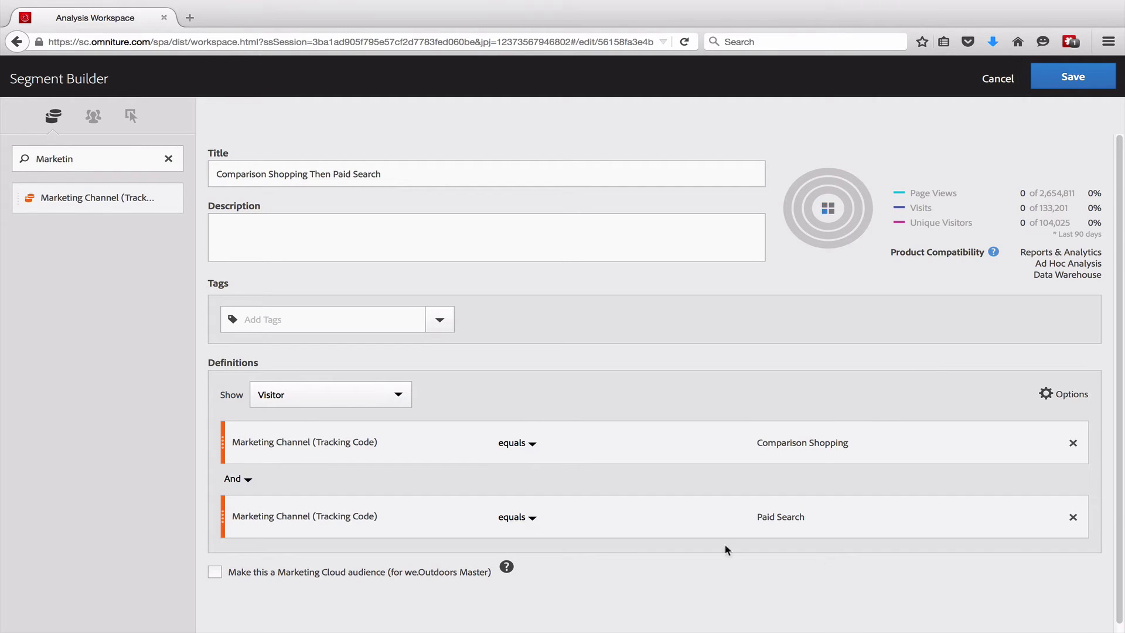
- Join the two rules with Then, then test and remove an After 1 Week restriction
{"action": "left_click", "coordinate": [249, 481]}
{"action": "left_click", "coordinate": [253, 558]}
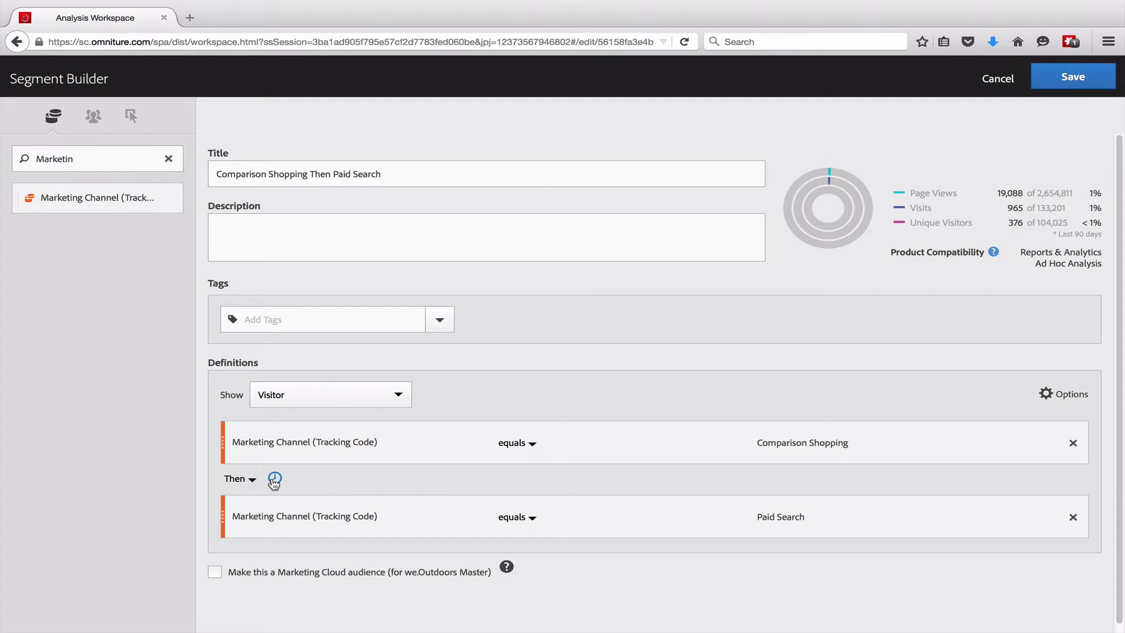
{"action": "left_click", "coordinate": [274, 480]}
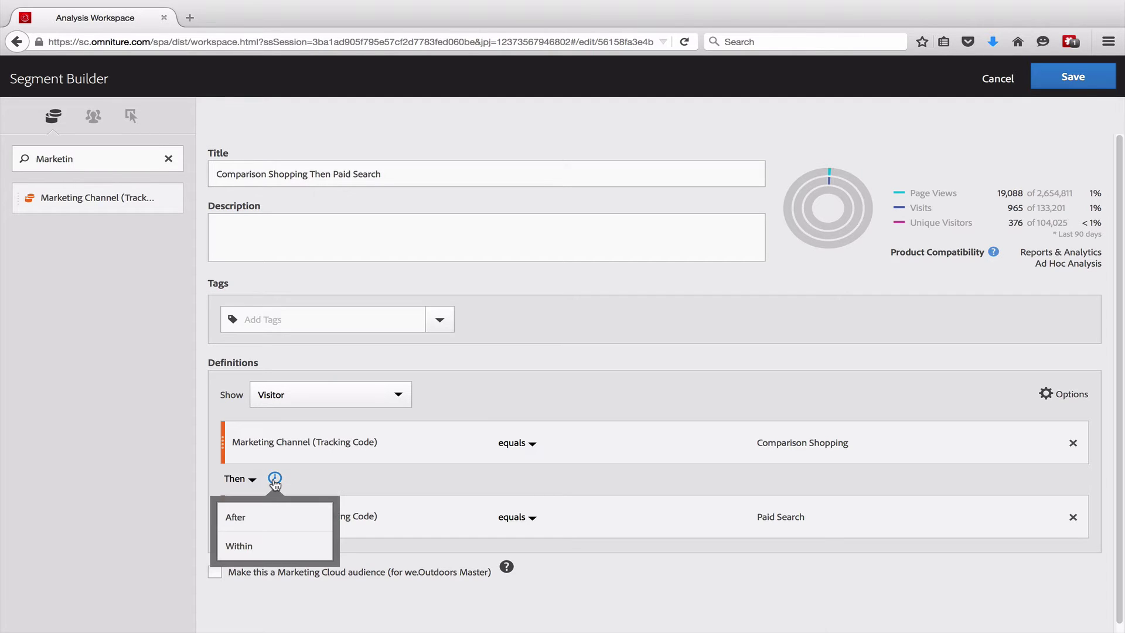
{"action": "left_click", "coordinate": [275, 519]}
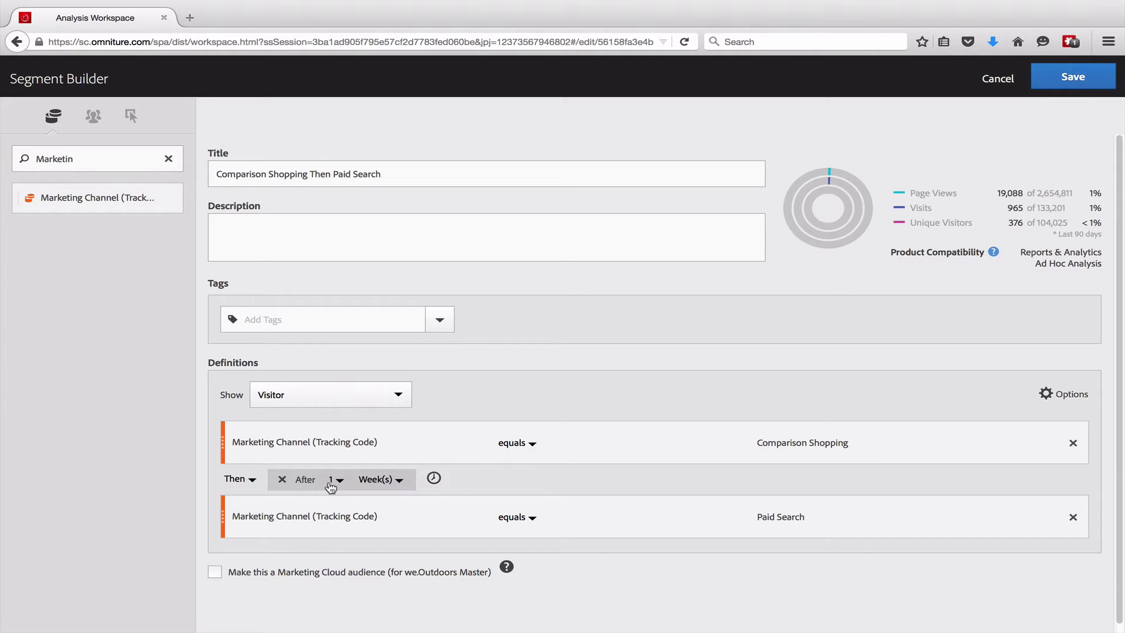
{"action": "left_click", "coordinate": [282, 479]}
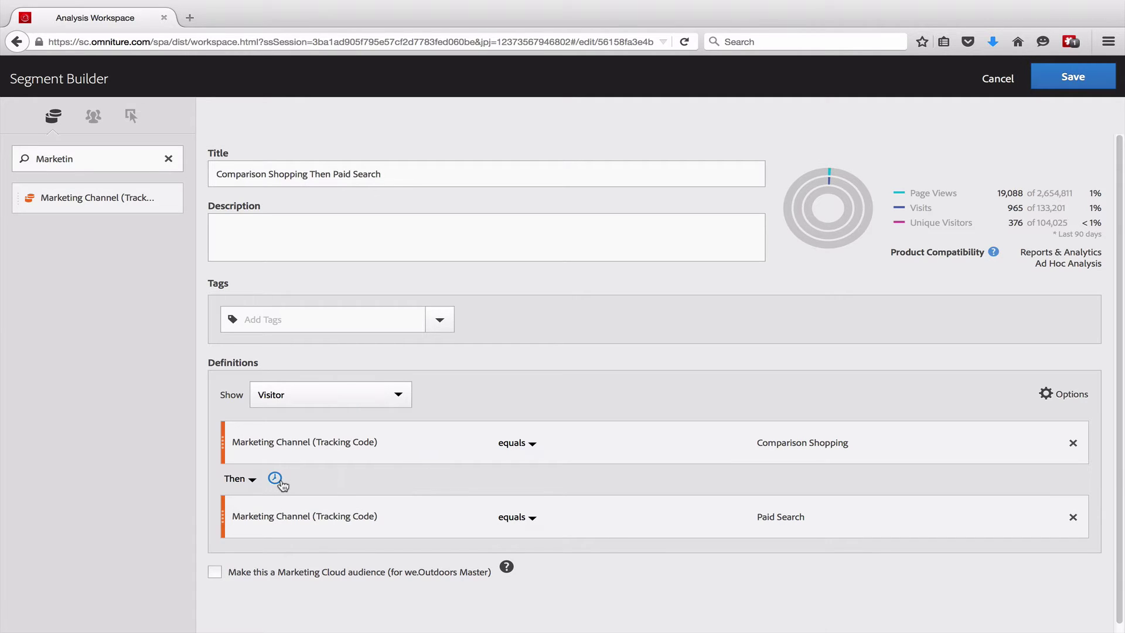
- Try Within 1 Week and After 1 Week restrictions, then remove both
{"action": "left_click", "coordinate": [275, 479]}
{"action": "left_click", "coordinate": [272, 549]}
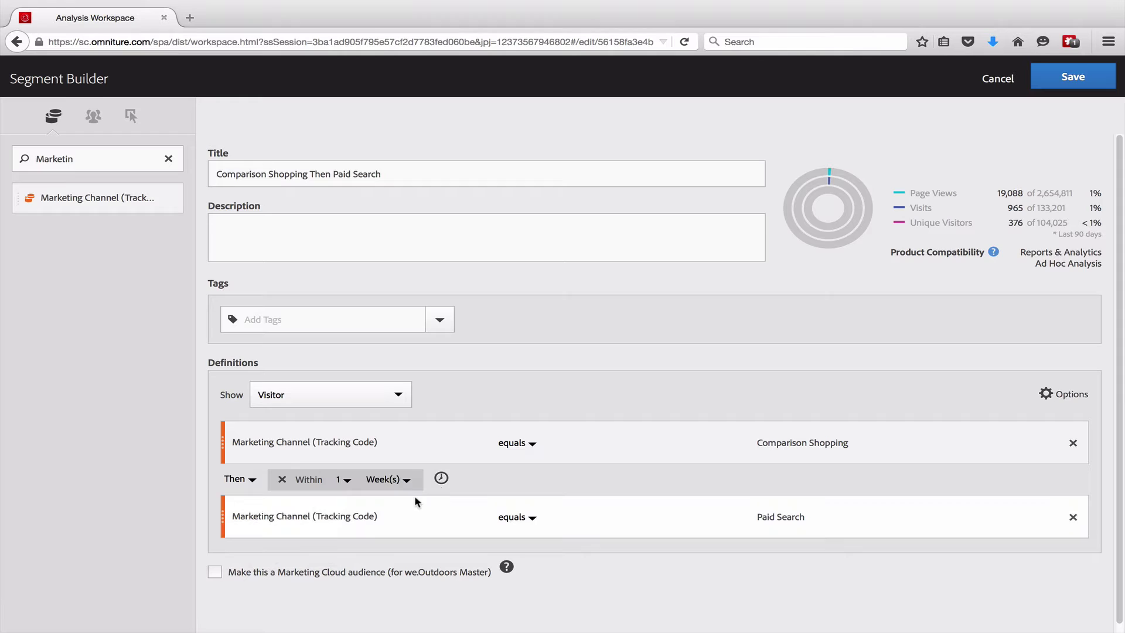
{"action": "left_click", "coordinate": [443, 480]}
{"action": "left_click", "coordinate": [450, 517]}
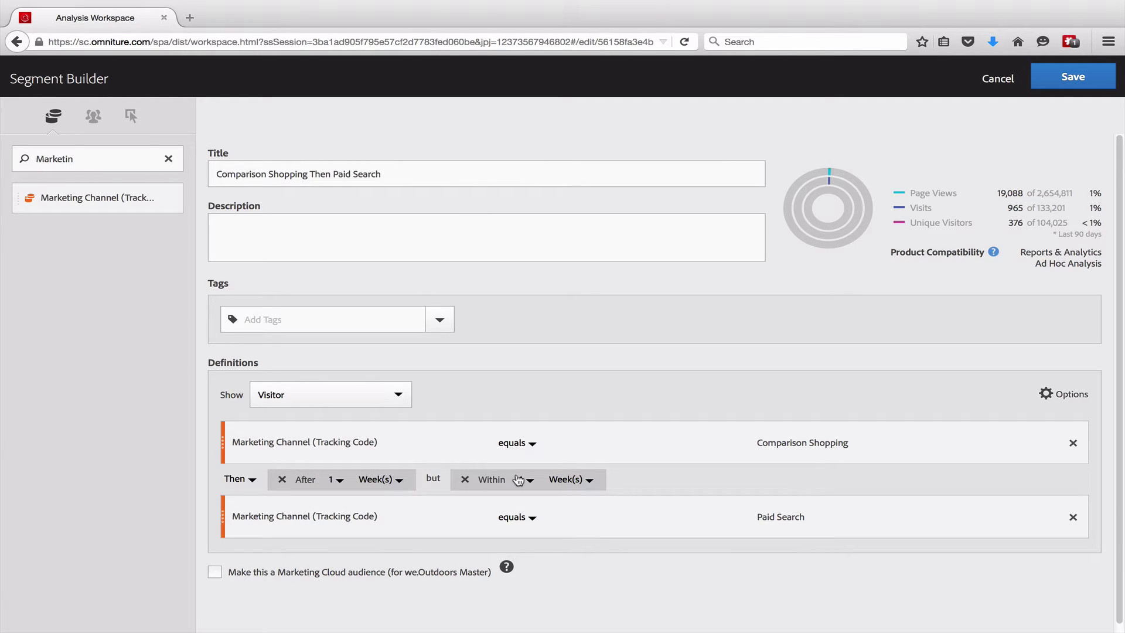
{"action": "left_click", "coordinate": [466, 480]}
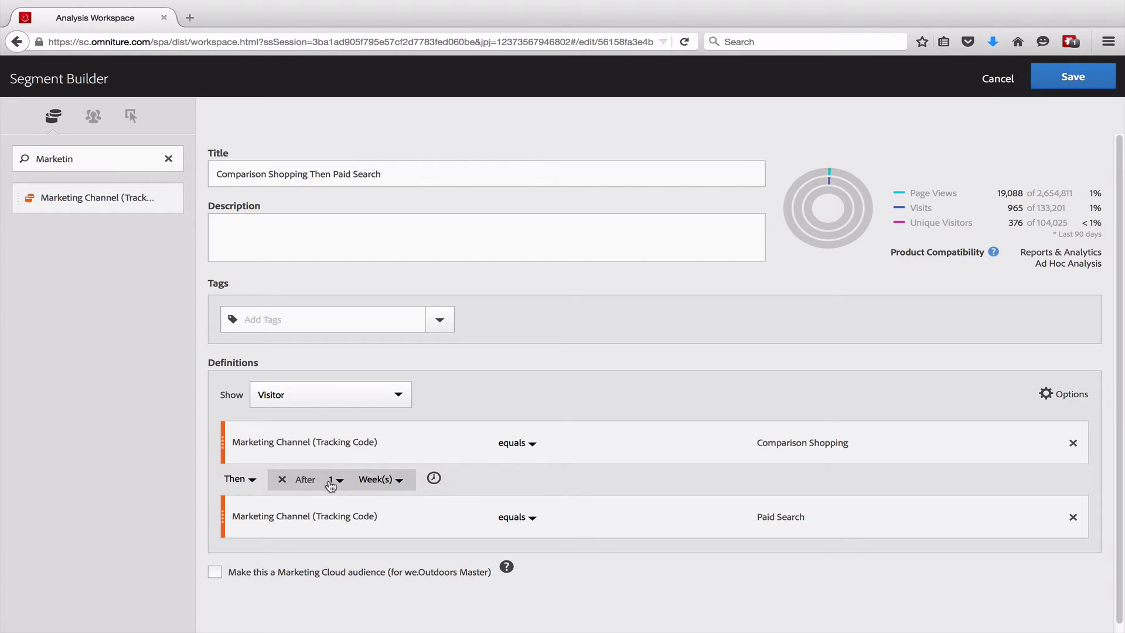
{"action": "left_click", "coordinate": [281, 480]}
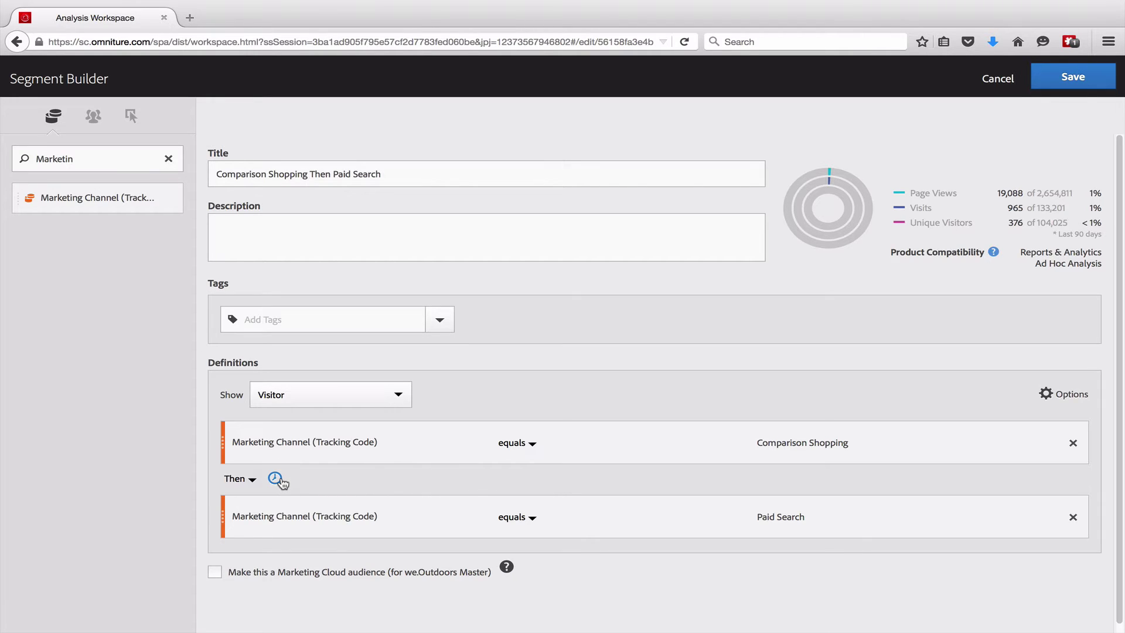
- Save the segment and add it as a Unique Visitors column, showing 226 visitors
{"action": "left_click", "coordinate": [1069, 87]}
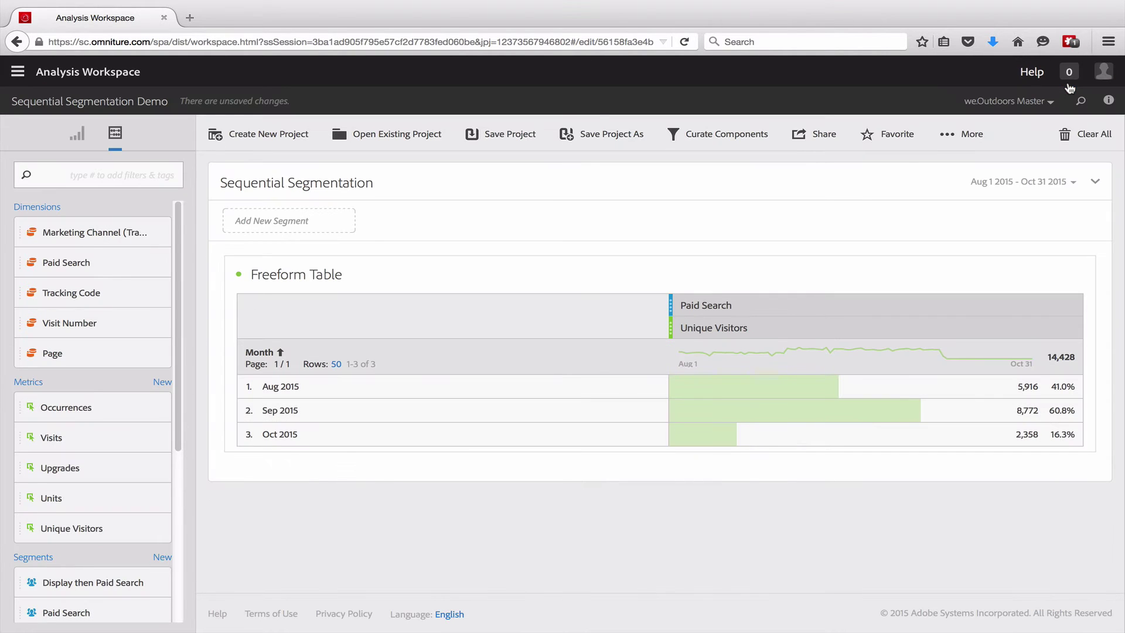
{"action": "scroll", "coordinate": [58, 340], "scroll_direction": "down", "scroll_amount": 3}
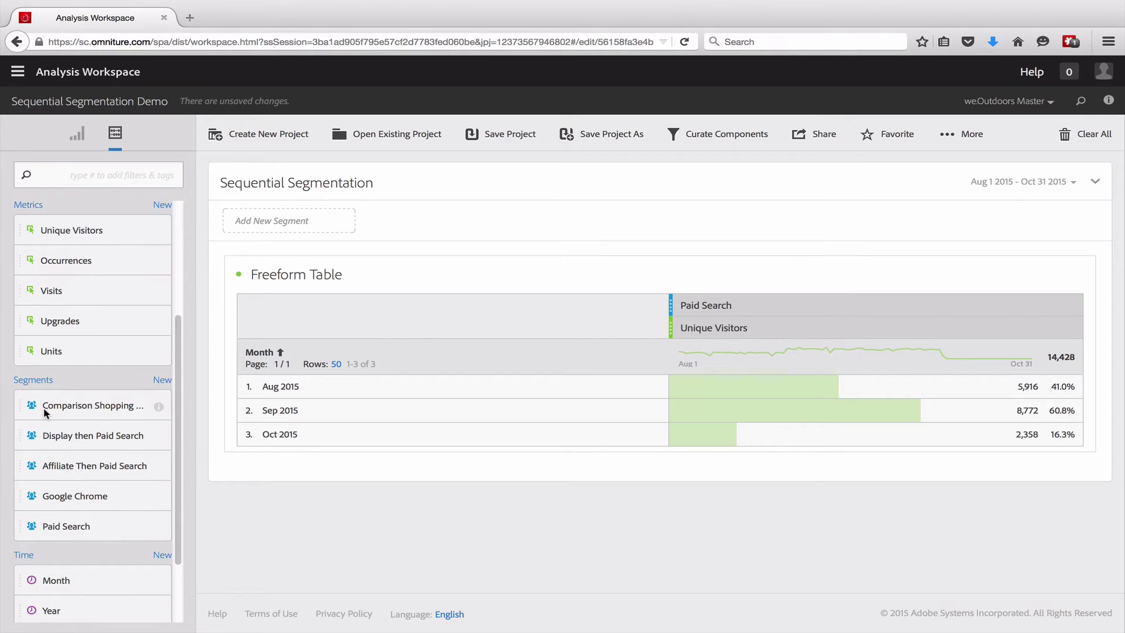
{"action": "left_click_drag", "start_coordinate": [44, 410], "coordinate": [1079, 315]}
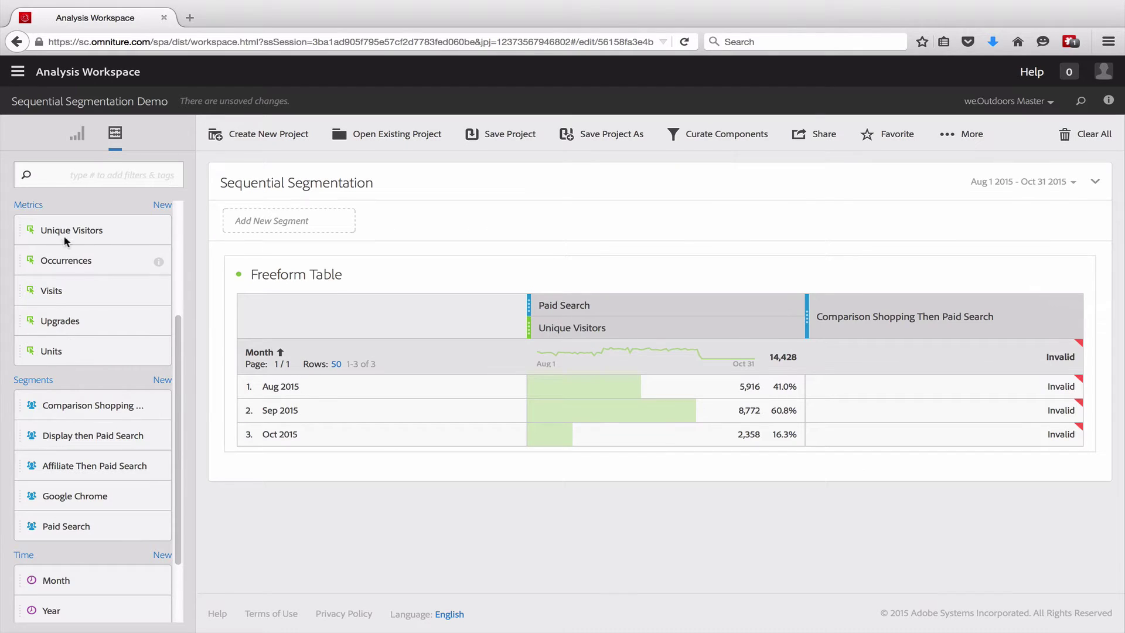
{"action": "left_click_drag", "start_coordinate": [59, 234], "coordinate": [863, 333]}
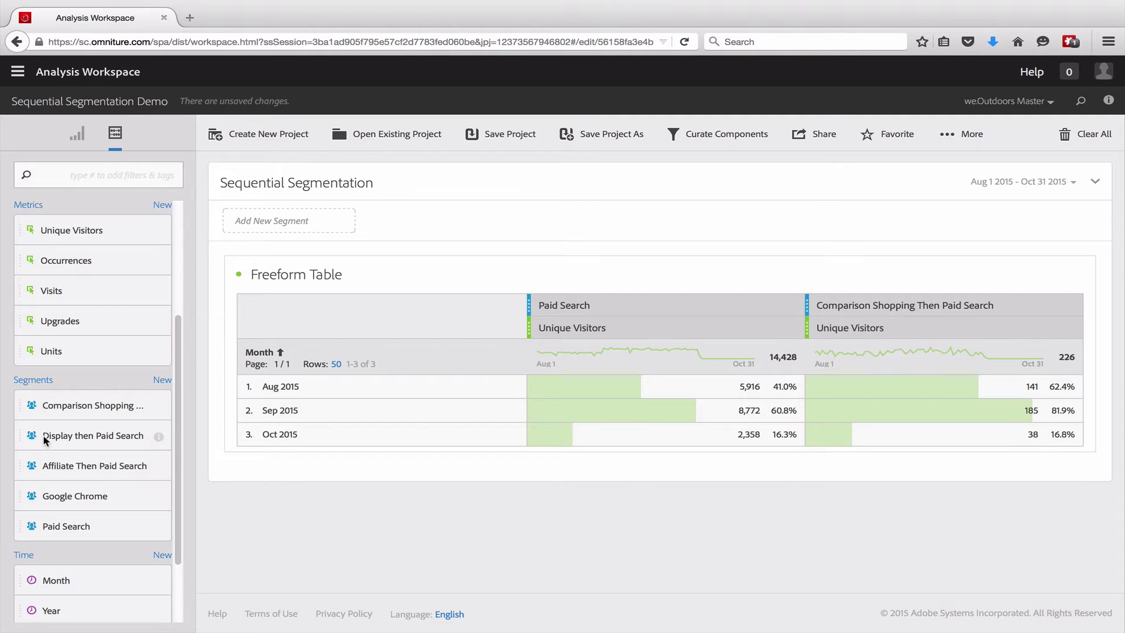
- Add a Display then Paid Search column with Unique Visitors, showing 239 visitors
{"action": "left_click_drag", "start_coordinate": [46, 440], "coordinate": [1083, 317]}
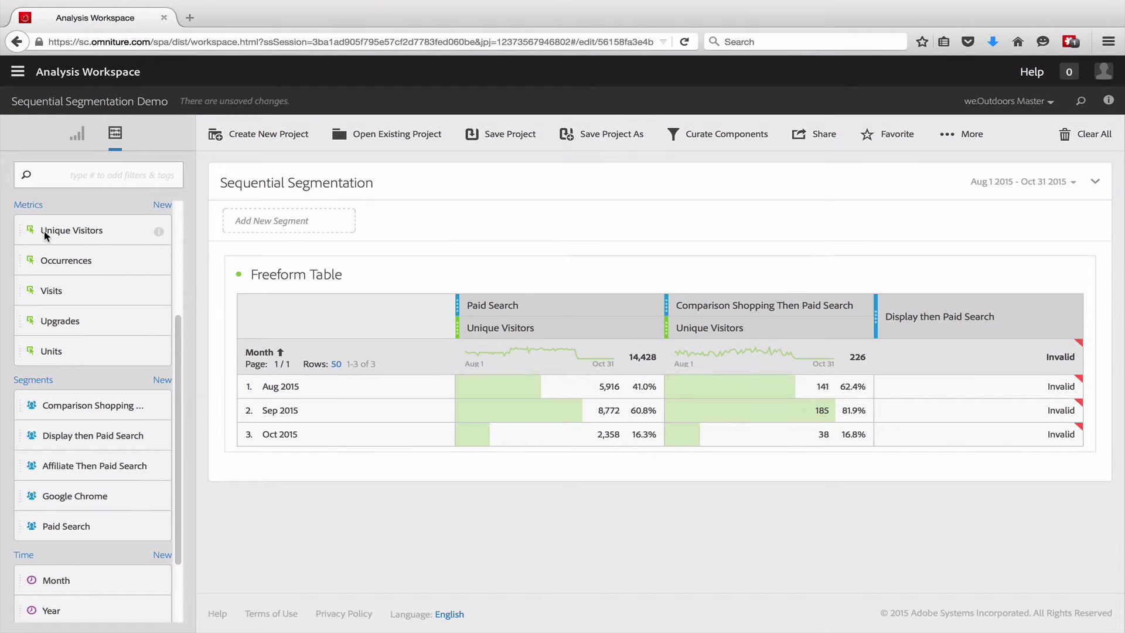
{"action": "left_click_drag", "start_coordinate": [48, 231], "coordinate": [918, 332]}
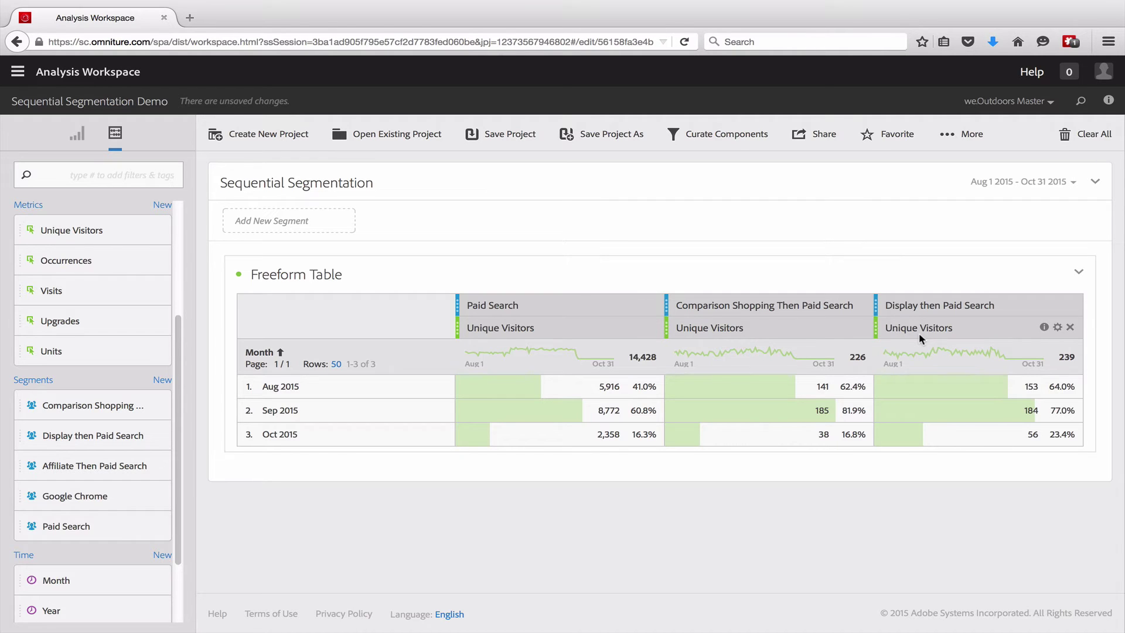
- Switch to Reports & Analytics, confirming Leave Page for the unsaved workspace
{"action": "left_click", "coordinate": [17, 73]}
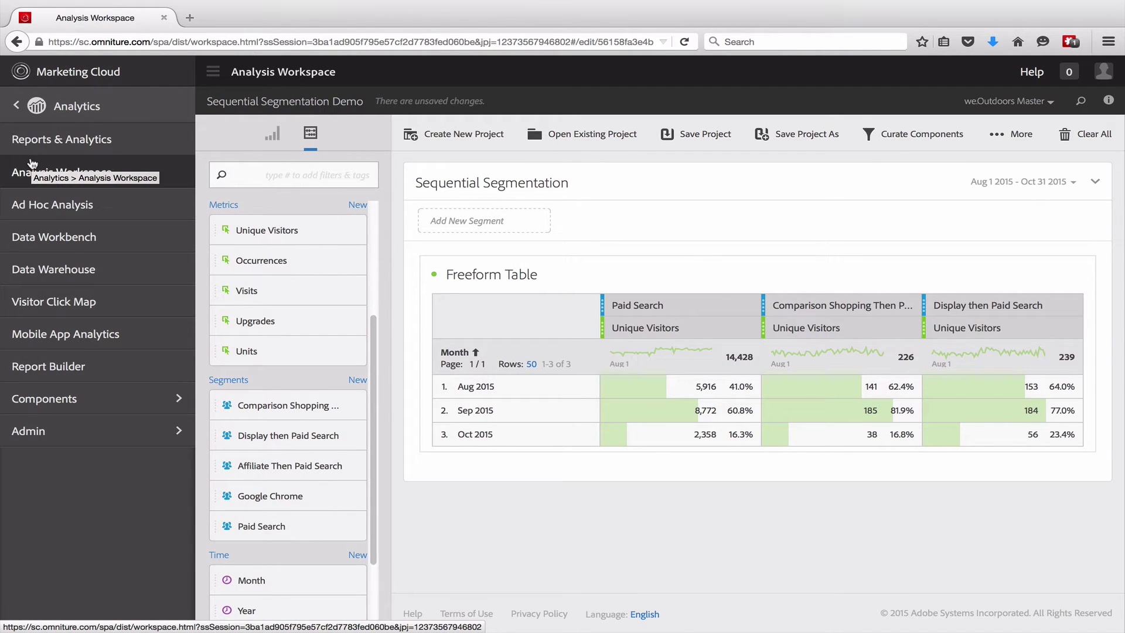
{"action": "left_click", "coordinate": [41, 141]}
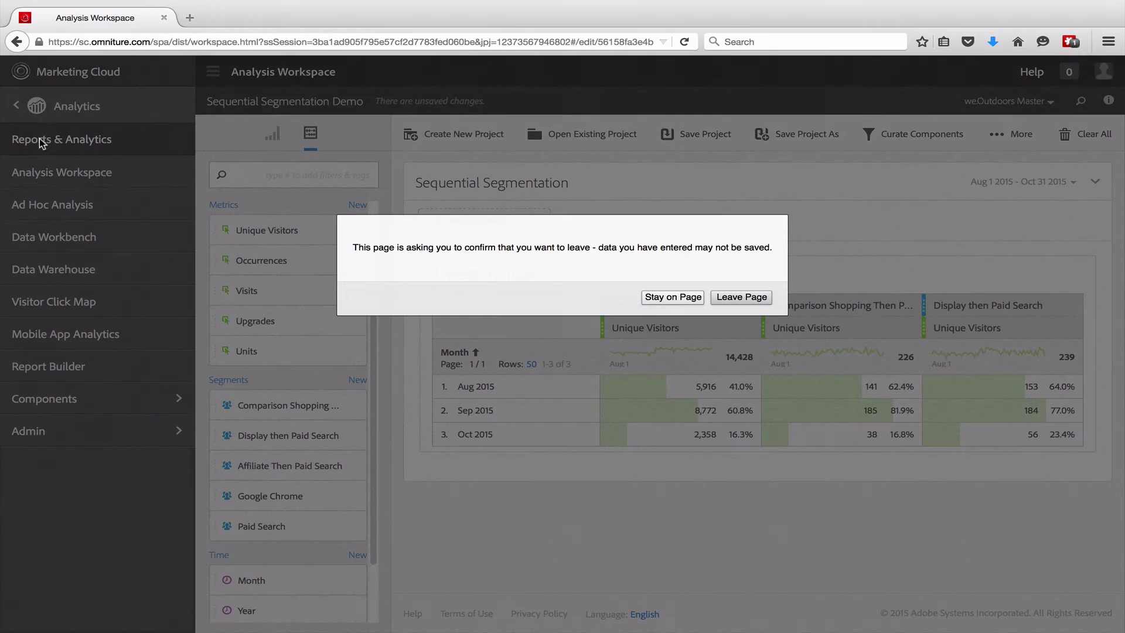
{"action": "left_click", "coordinate": [742, 298]}
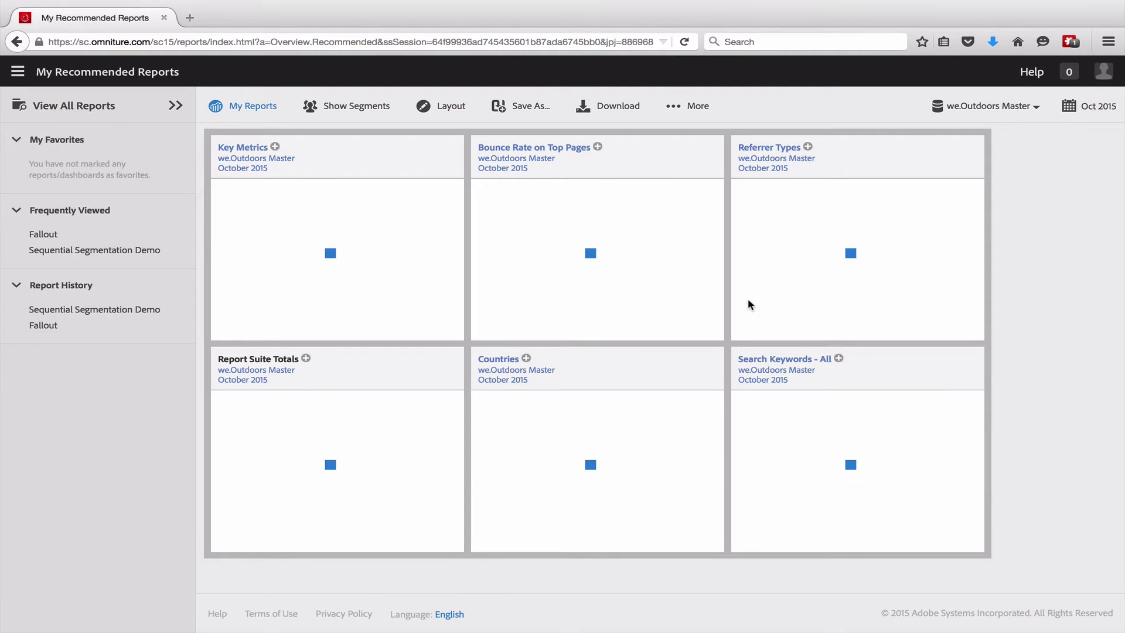
- Open the Paths > Pages > Fallout report to reach Define Checkpoints
{"action": "left_click", "coordinate": [169, 106]}
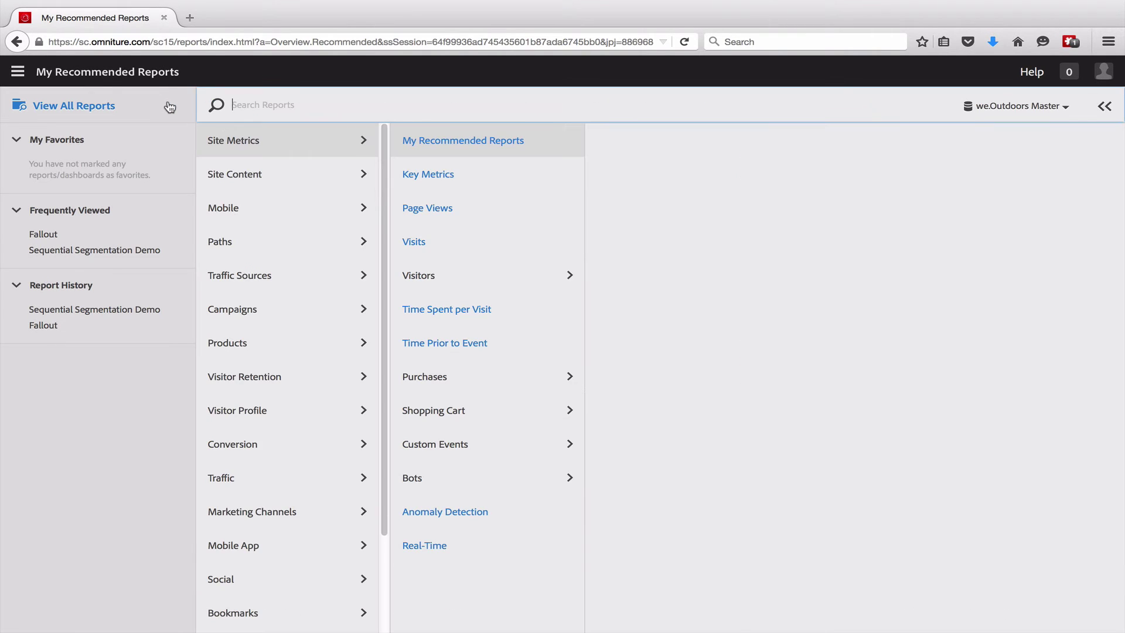
{"action": "mouse_move", "coordinate": [314, 170]}
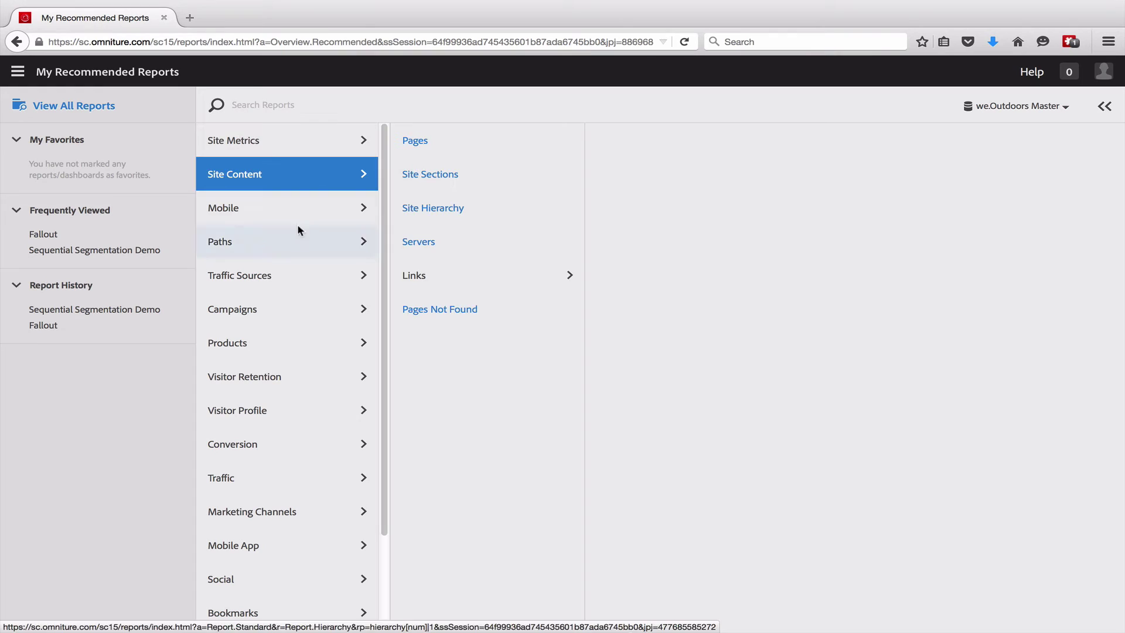
{"action": "mouse_move", "coordinate": [276, 245]}
{"action": "mouse_move", "coordinate": [451, 142]}
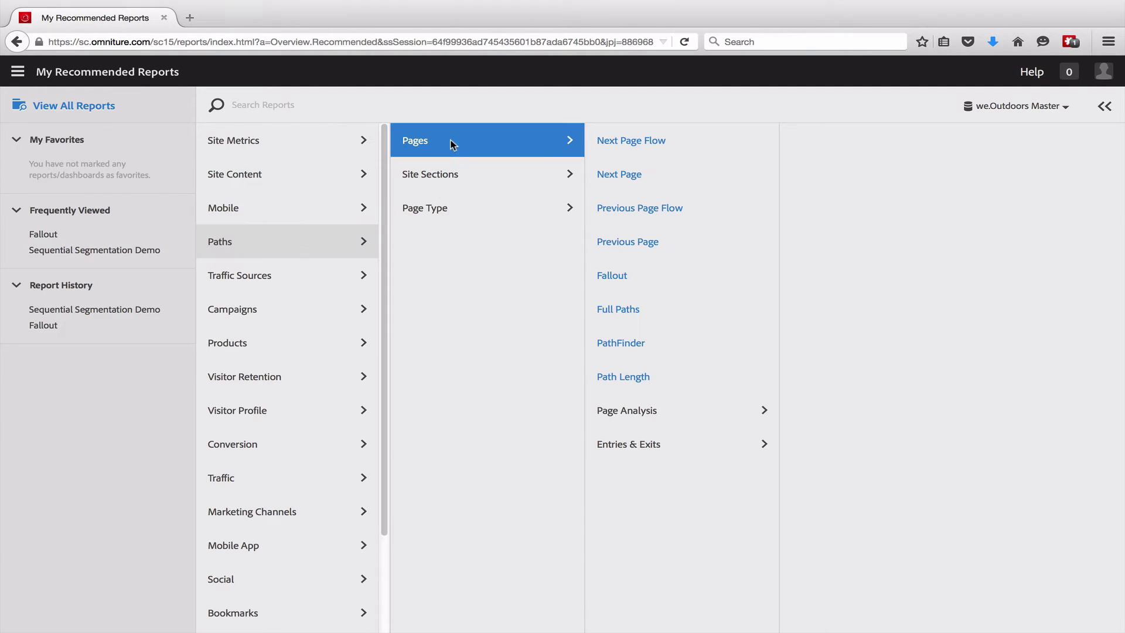
{"action": "left_click", "coordinate": [628, 280]}
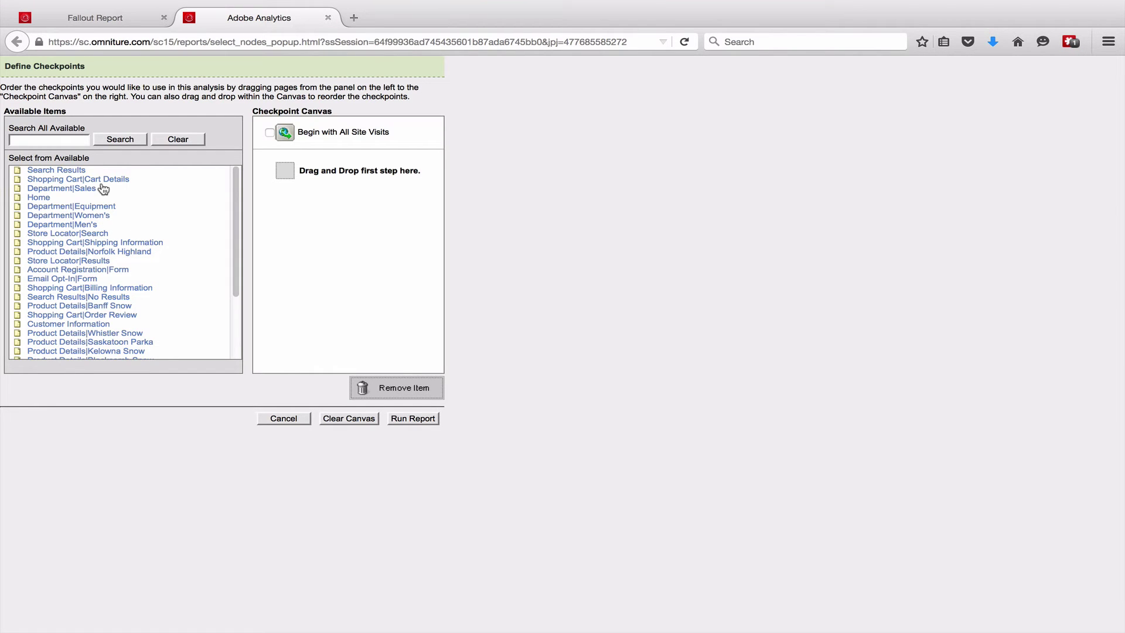
- Set checkpoints Cart Details, Shipping Information, Billing Information and run the fallout report
{"action": "left_click_drag", "start_coordinate": [83, 182], "coordinate": [289, 174]}
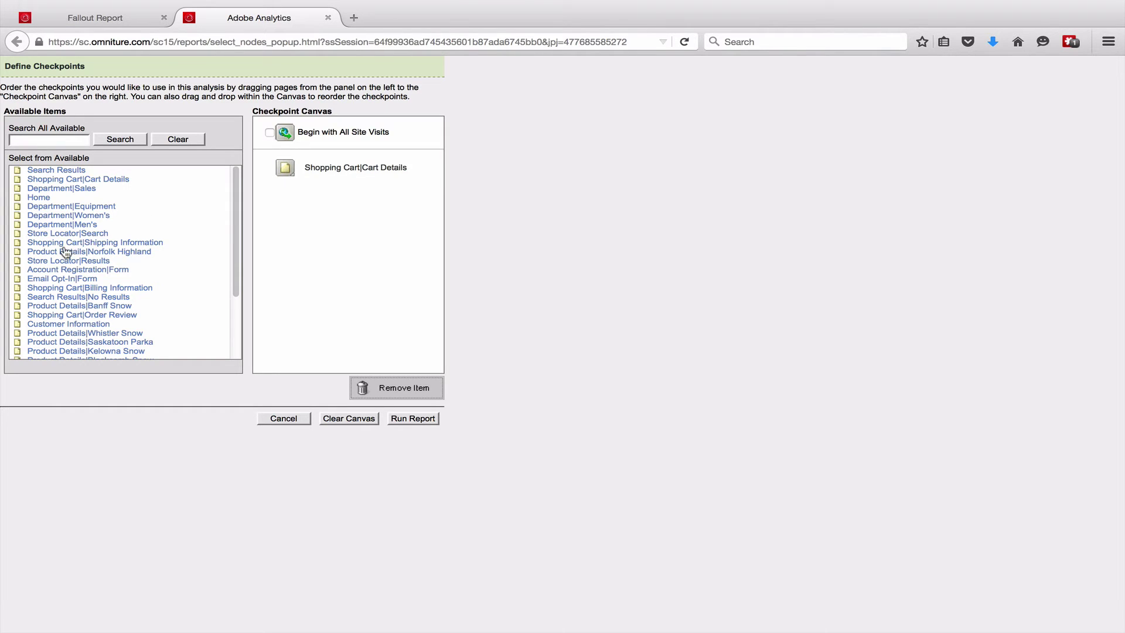
{"action": "left_click_drag", "start_coordinate": [64, 242], "coordinate": [289, 186]}
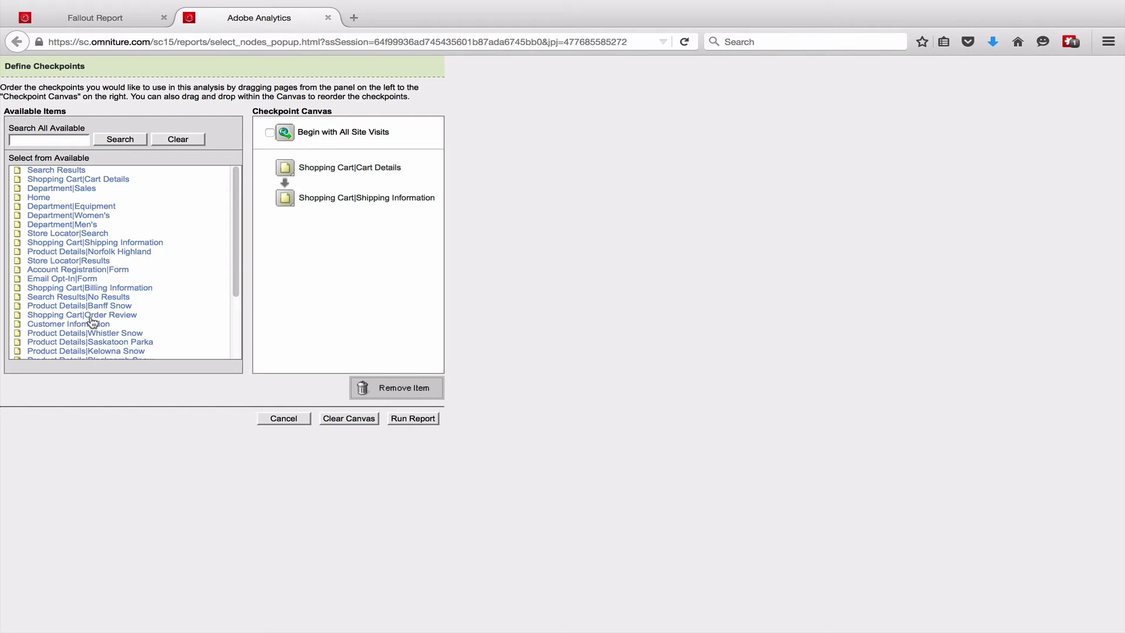
{"action": "left_click_drag", "start_coordinate": [75, 287], "coordinate": [286, 217]}
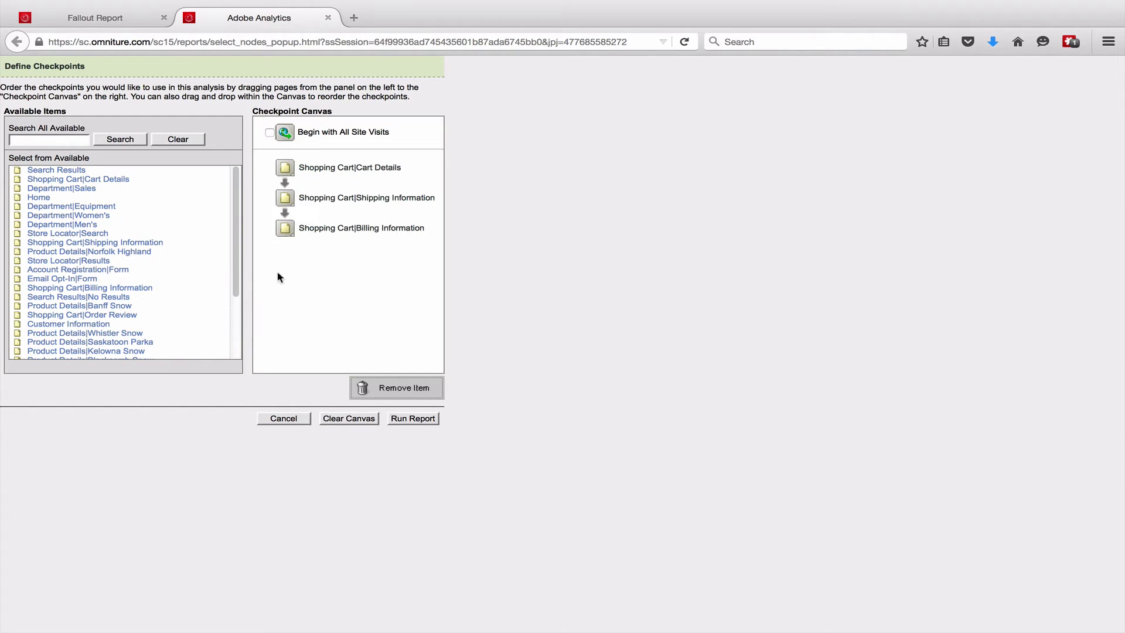
{"action": "left_click", "coordinate": [417, 421]}
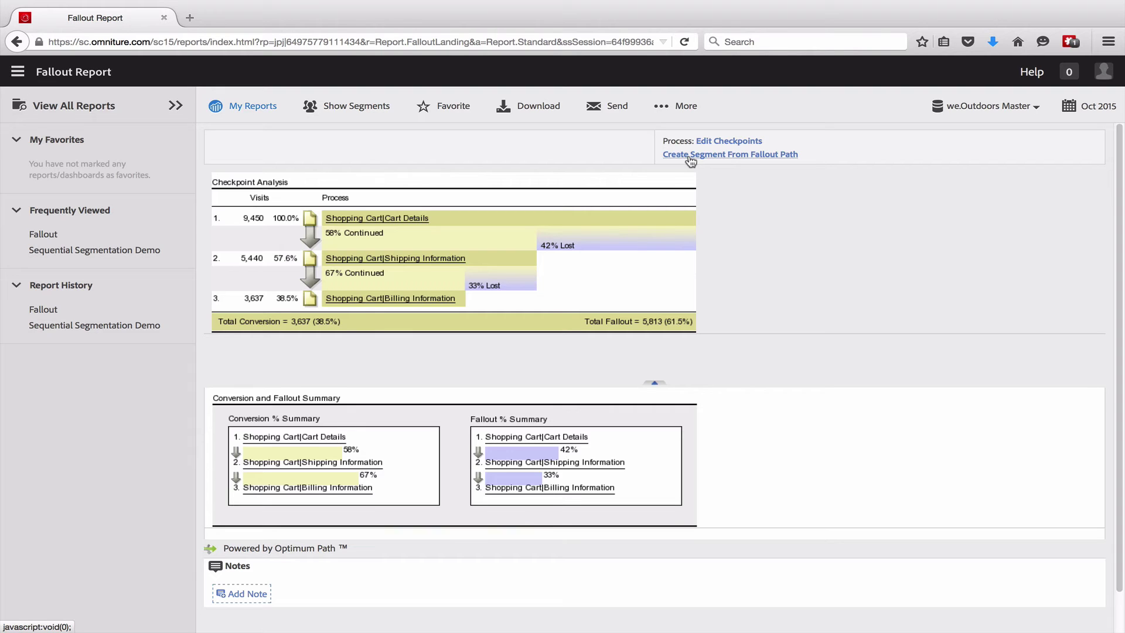
- Create a segment from the Cart → Shipping → Billing fallout path
{"action": "left_click", "coordinate": [690, 156]}
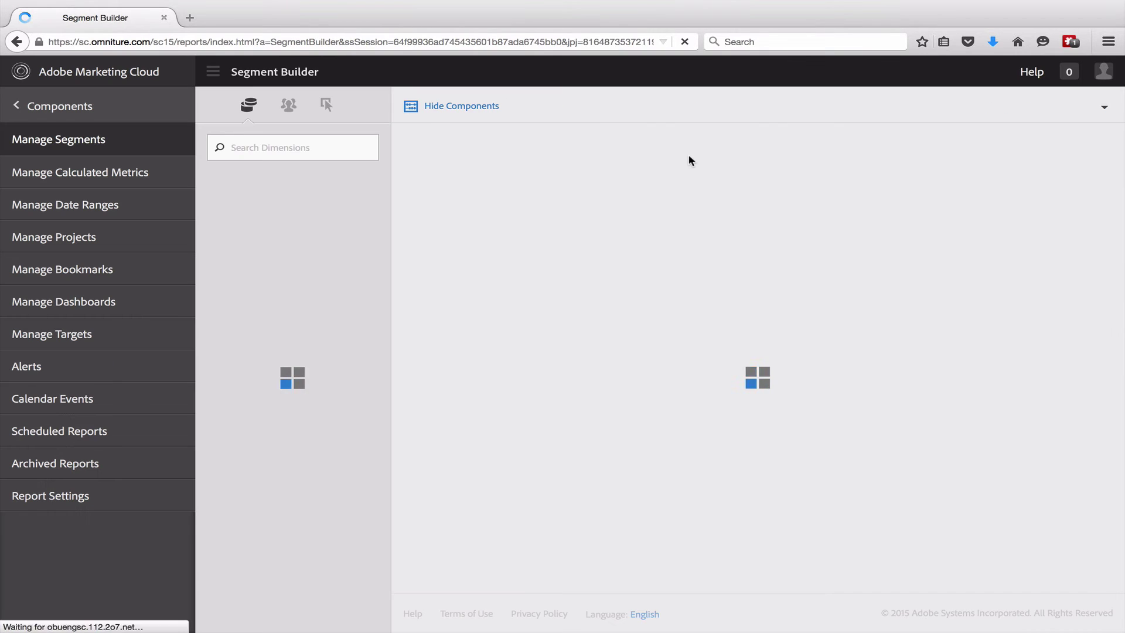
- Title the segment 'Cart > Shipping > Billing' and save it
{"action": "left_click", "coordinate": [480, 164]}
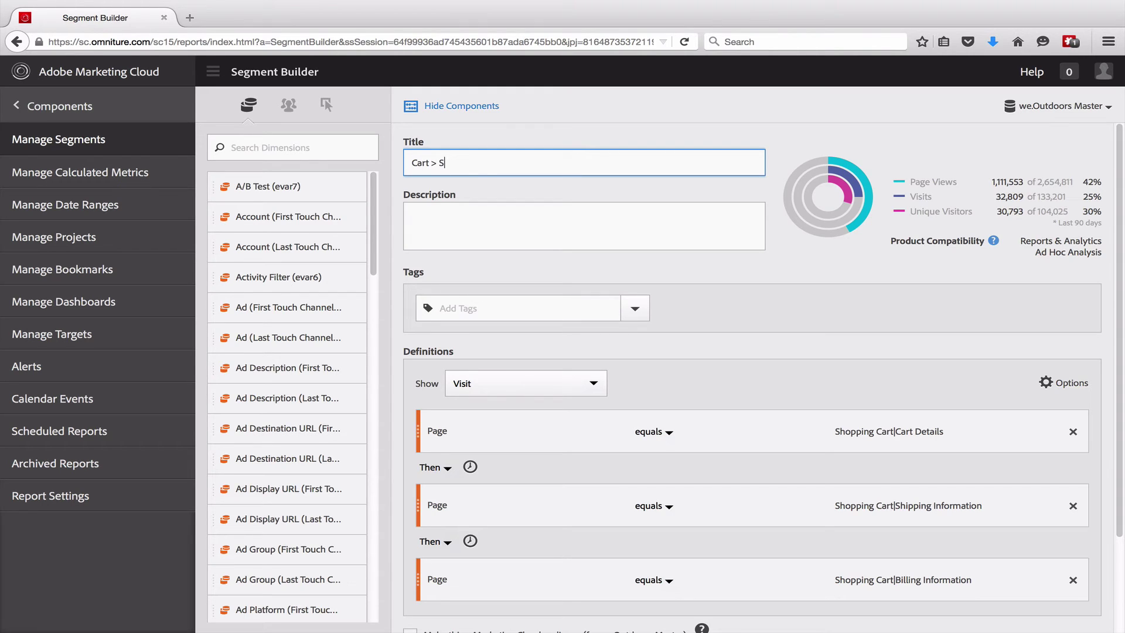
{"action": "type", "text": "Cart > Shipi"}
{"action": "key", "text": "BackSpace"}
{"action": "type", "text": "ping > Billing"}
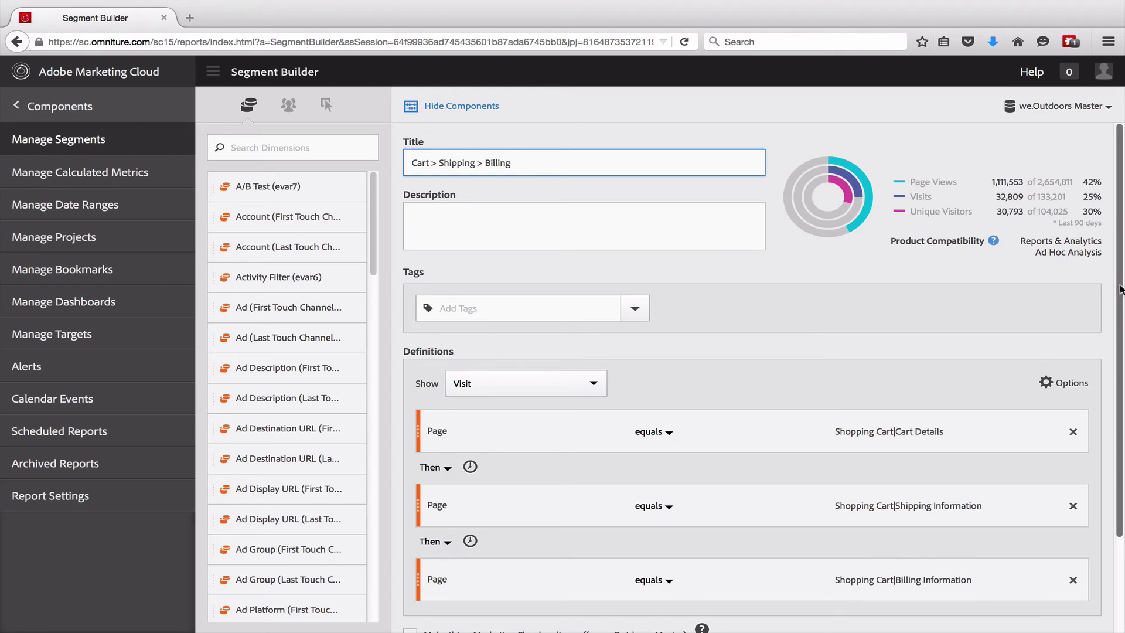
{"action": "scroll", "coordinate": [996, 381], "scroll_direction": "down", "scroll_amount": 3}
{"action": "left_click", "coordinate": [421, 552]}
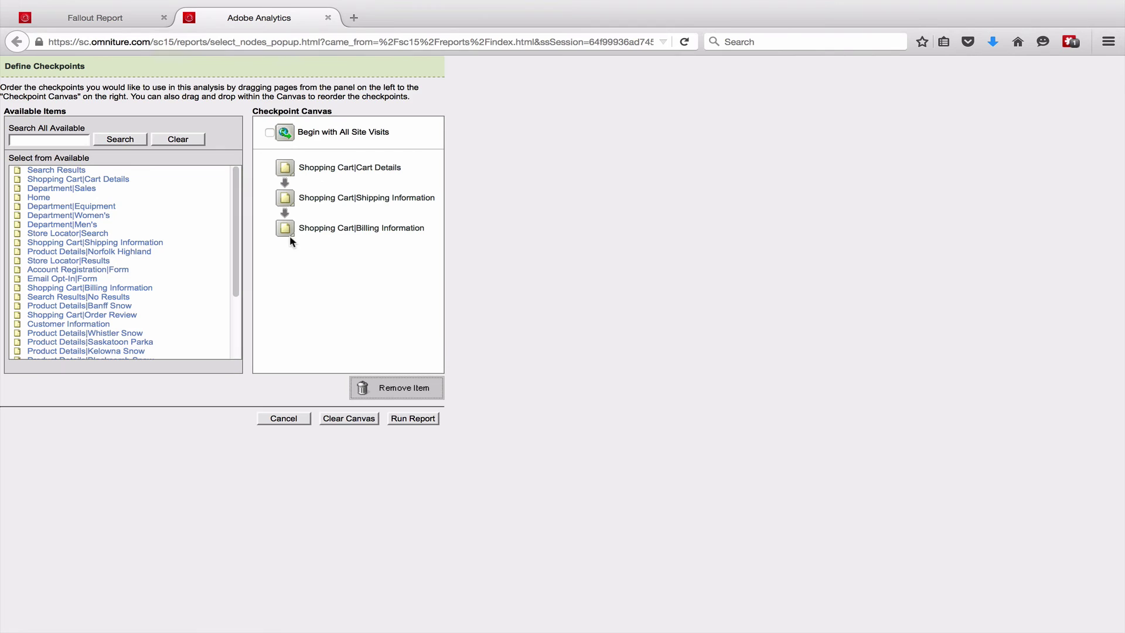
- Reorder the fallout to Cart → Billing → Shipping, rerun it (1,046 visits, 11.1%), and create a segment from it
{"action": "left_click_drag", "start_coordinate": [283, 230], "coordinate": [285, 188]}
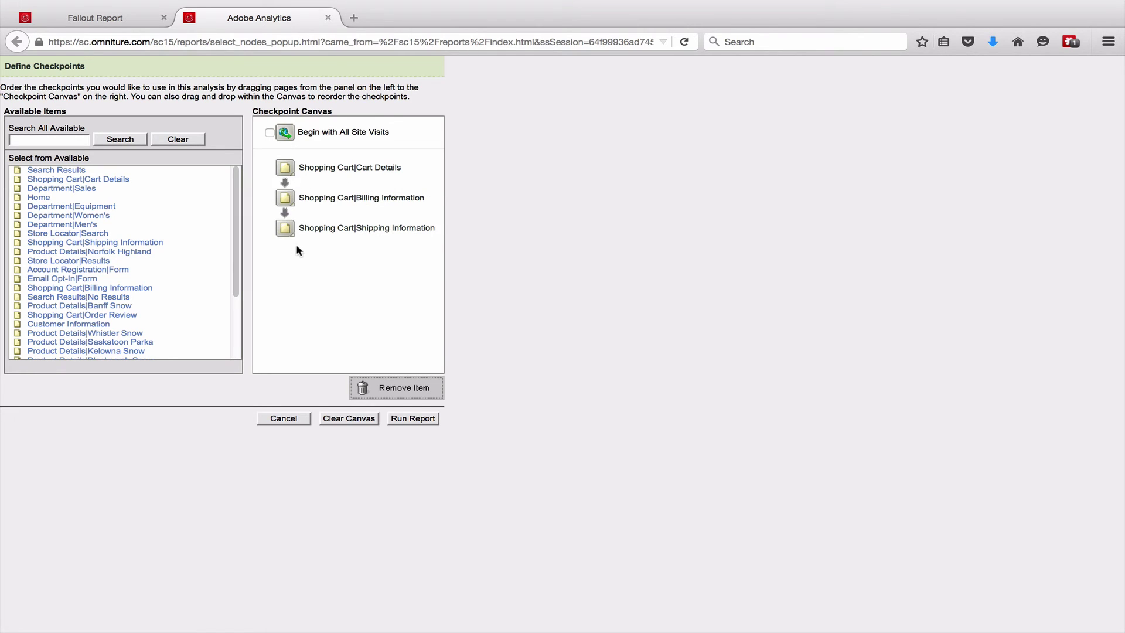
{"action": "left_click", "coordinate": [428, 418]}
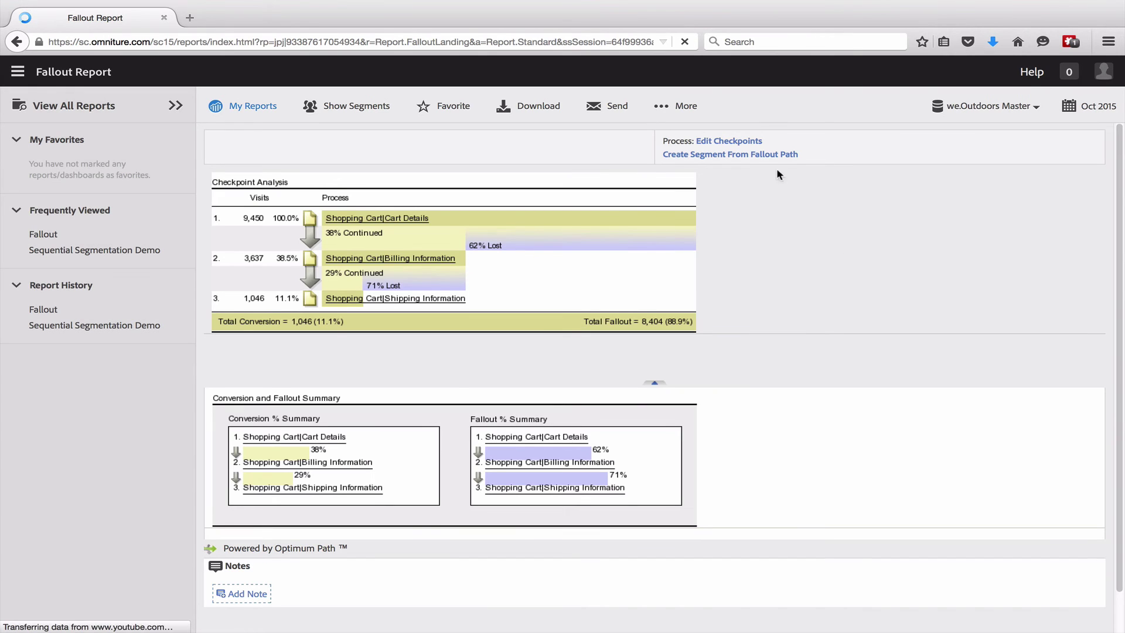
{"action": "left_click", "coordinate": [767, 155]}
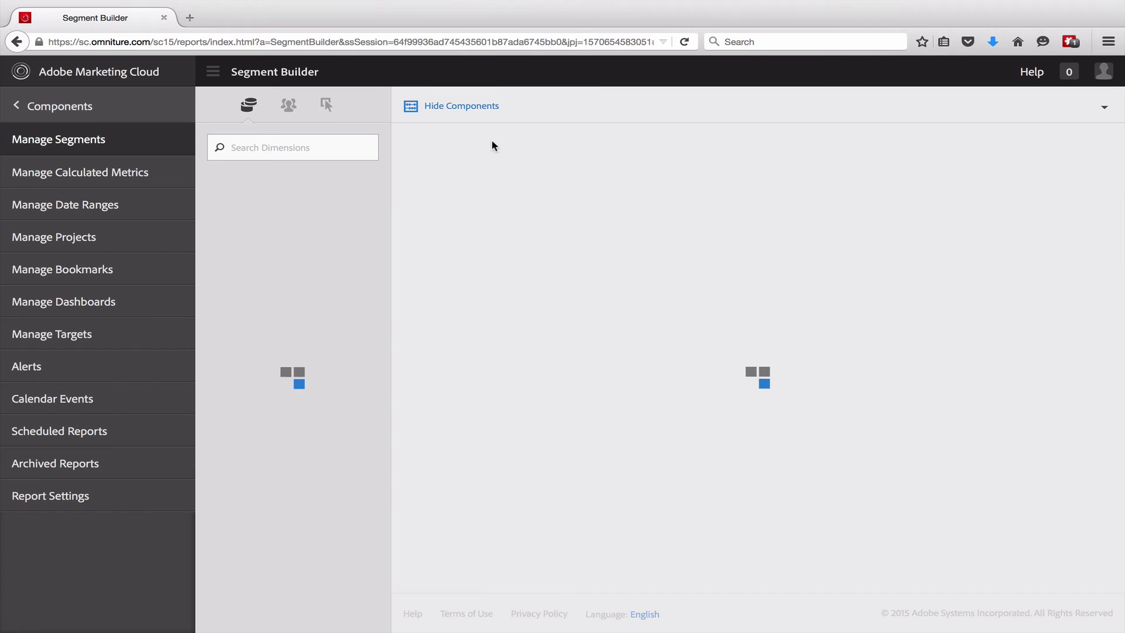
- Title the new sequential segment 'Cart > Billing > Shipping' and save it
{"action": "left_click", "coordinate": [455, 161]}
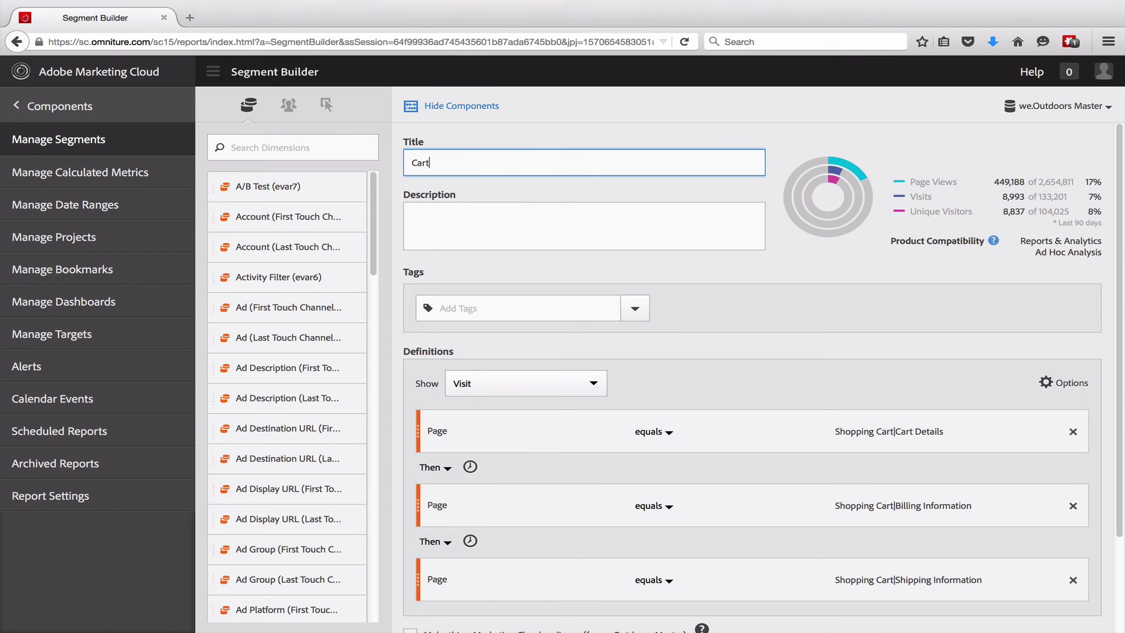
{"action": "type", "text": "Cart > Billing > Shipping"}
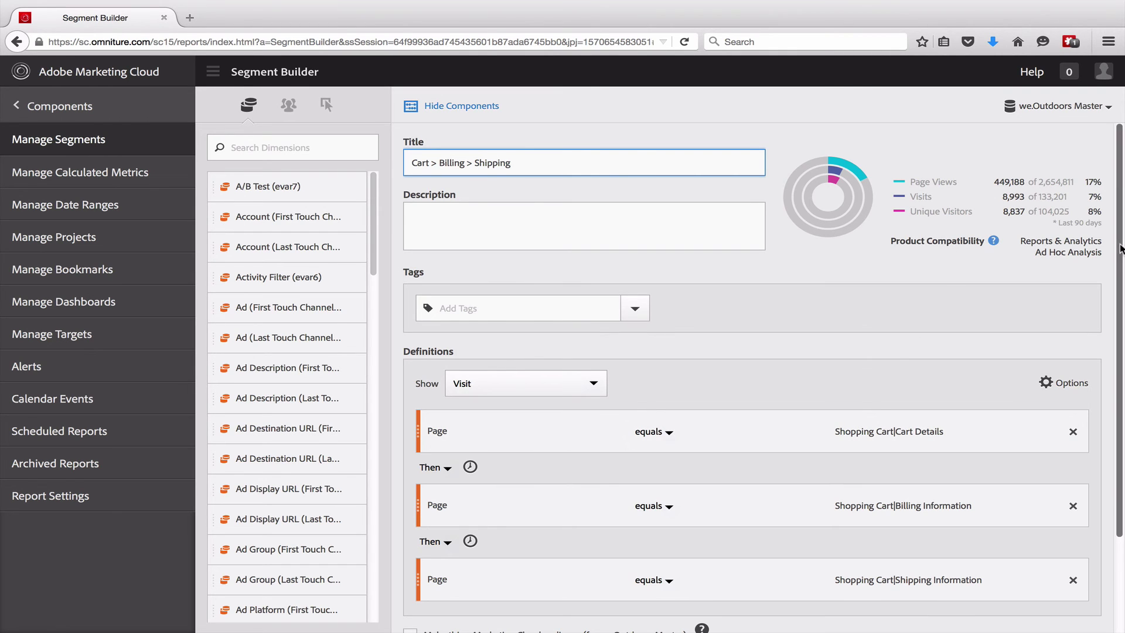
{"action": "scroll", "coordinate": [1120, 249], "scroll_direction": "down", "scroll_amount": 3}
{"action": "left_click", "coordinate": [454, 550]}
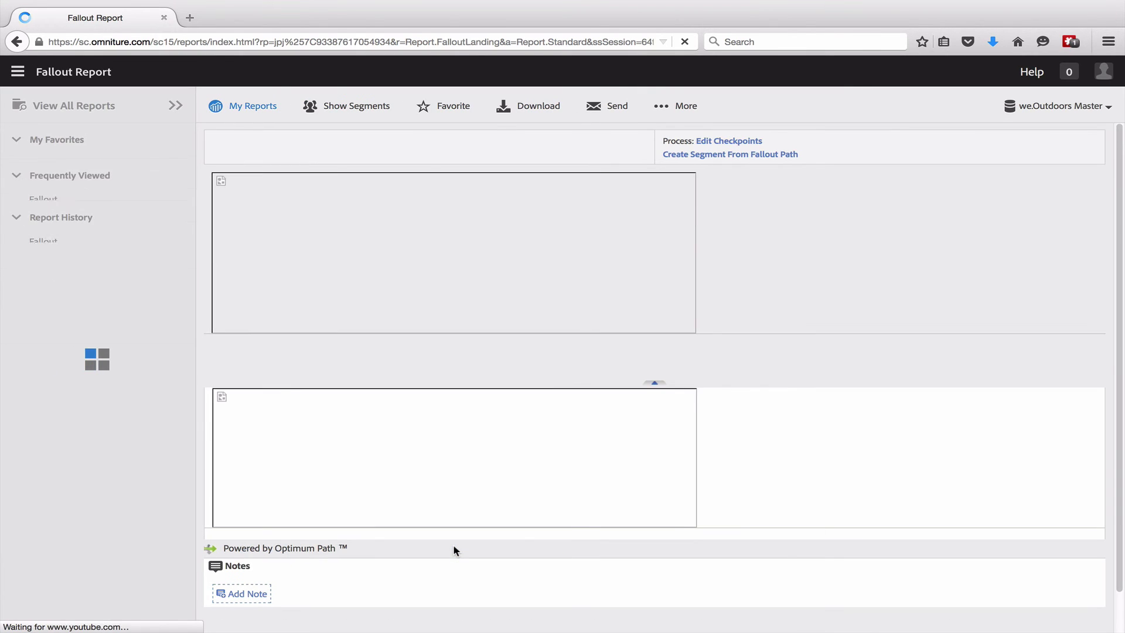
- Open the Sequential Segmentation Demo project in Analysis Workspace and add an empty Freeform Table
{"action": "left_click", "coordinate": [20, 73]}
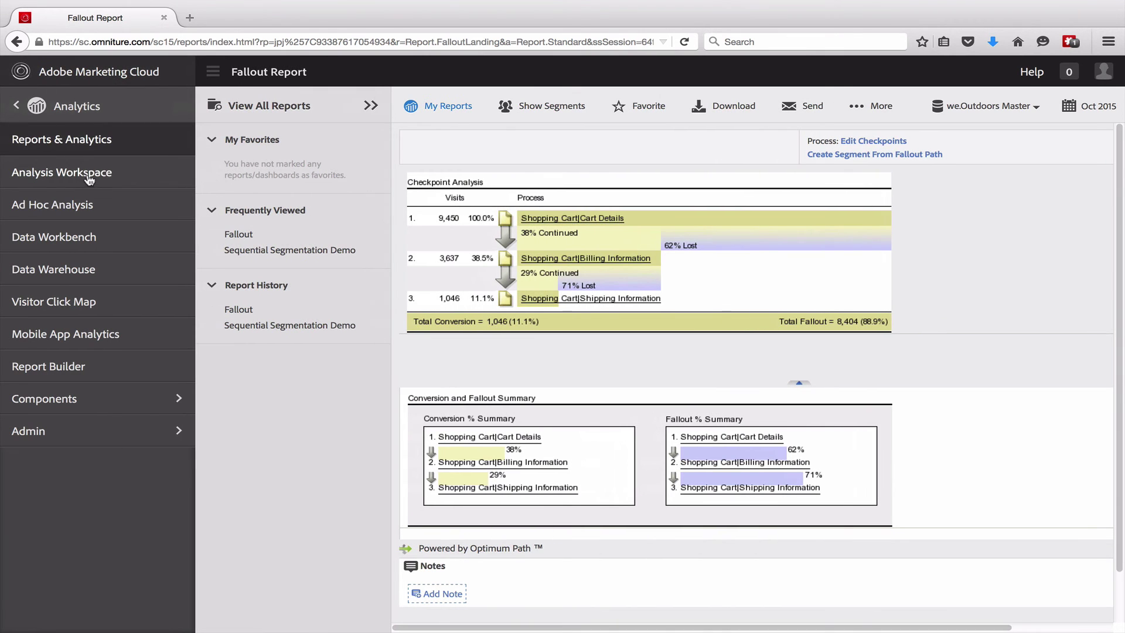
{"action": "left_click", "coordinate": [88, 176]}
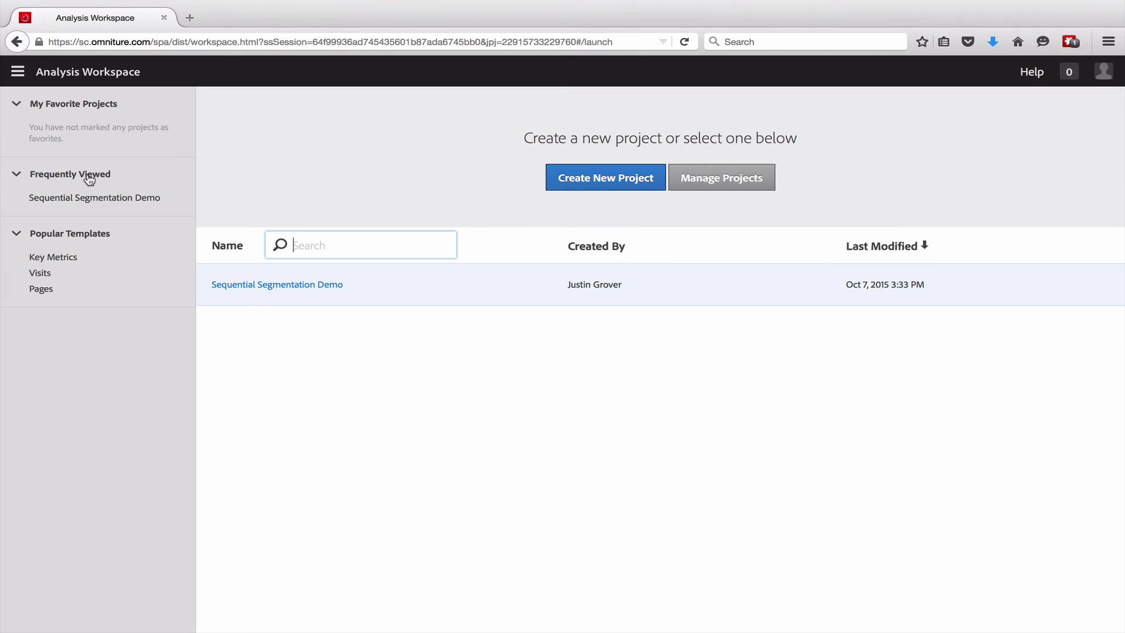
{"action": "left_click", "coordinate": [284, 290]}
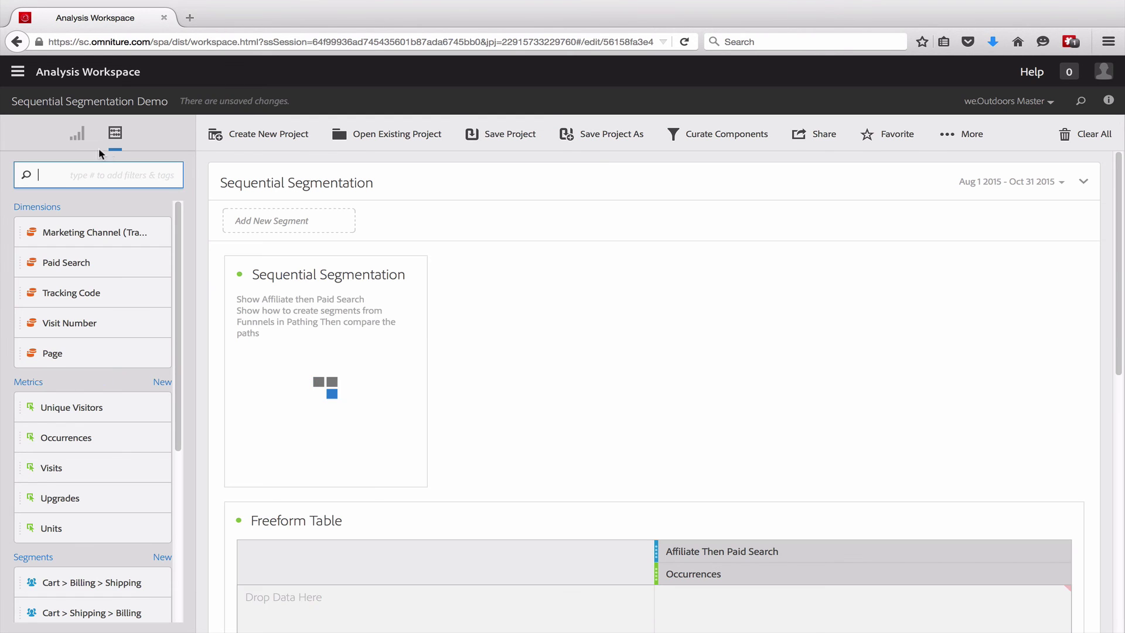
{"action": "left_click", "coordinate": [77, 134]}
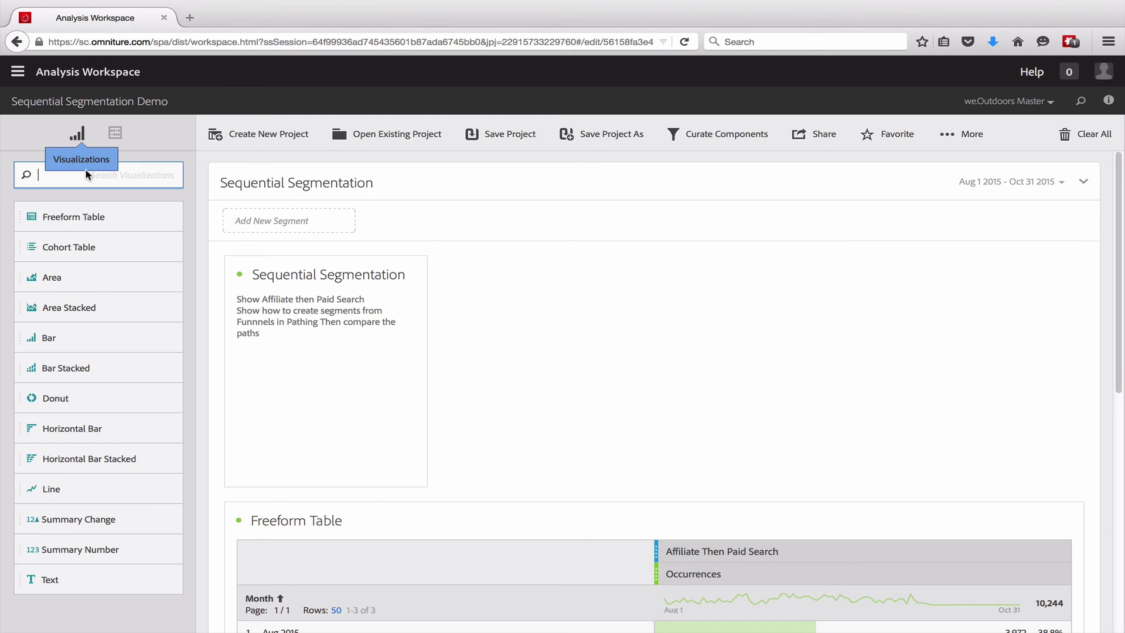
{"action": "left_click_drag", "start_coordinate": [32, 220], "coordinate": [291, 320]}
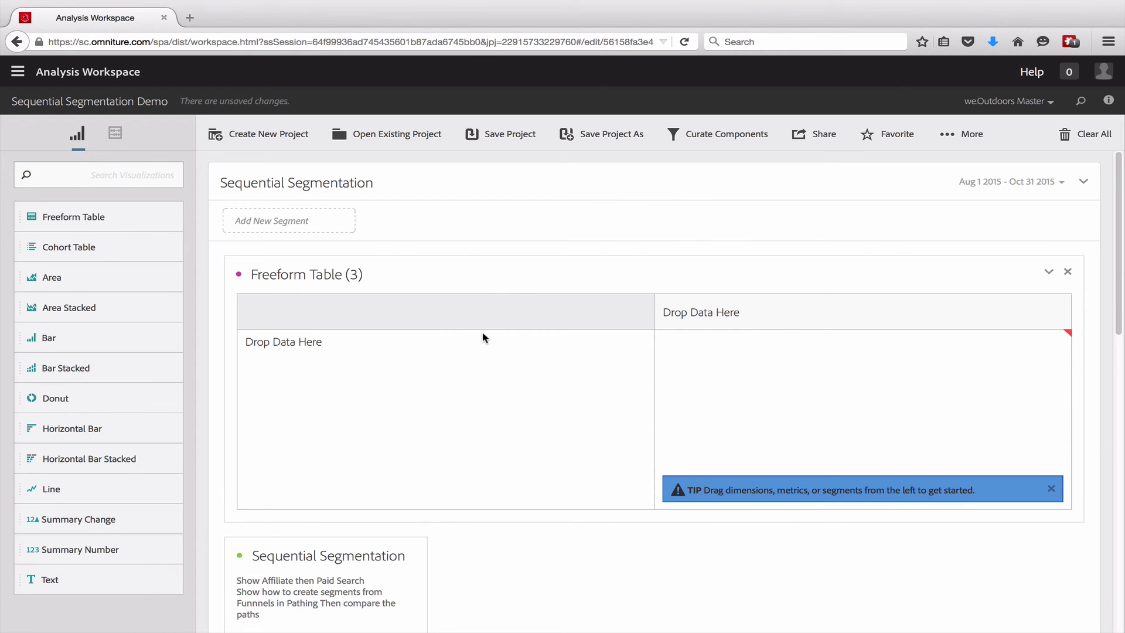
- Break the new table's rows down by Month and close the Sequential Segmentation text panel
{"action": "left_click", "coordinate": [113, 133]}
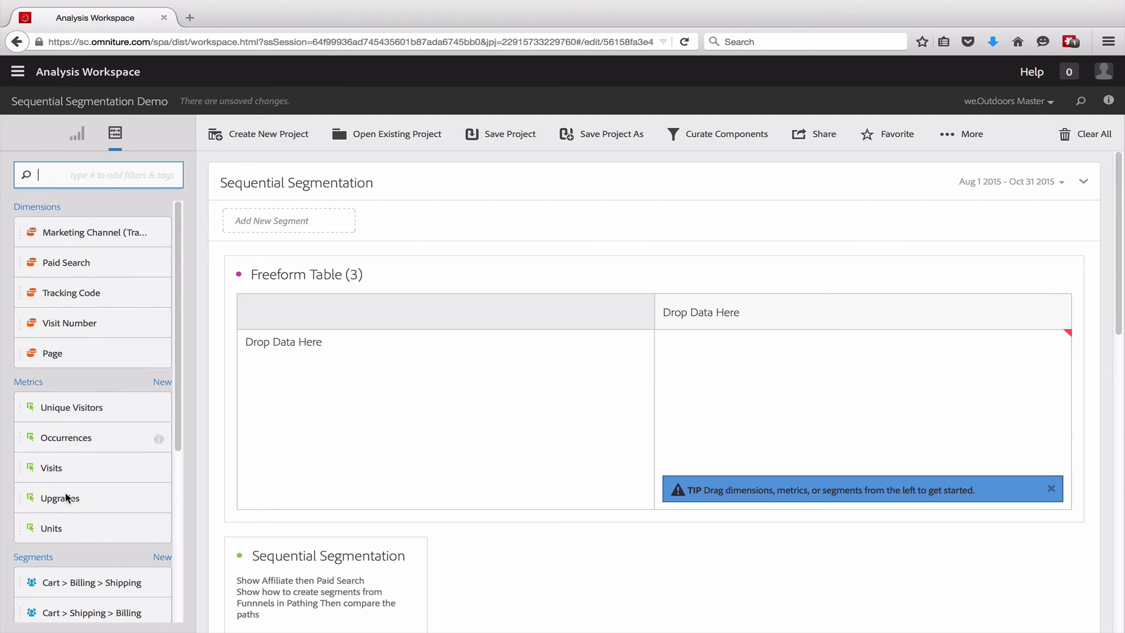
{"action": "scroll", "coordinate": [70, 410], "scroll_direction": "down", "scroll_amount": 3}
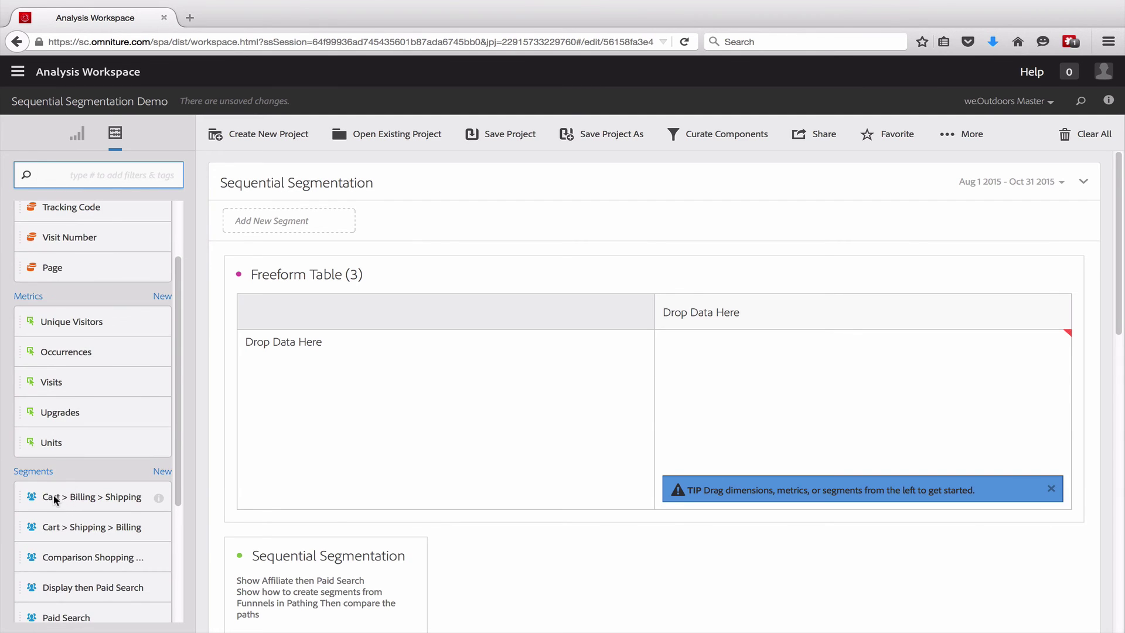
{"action": "type", "text": "Month"}
{"action": "left_click_drag", "start_coordinate": [48, 217], "coordinate": [317, 343]}
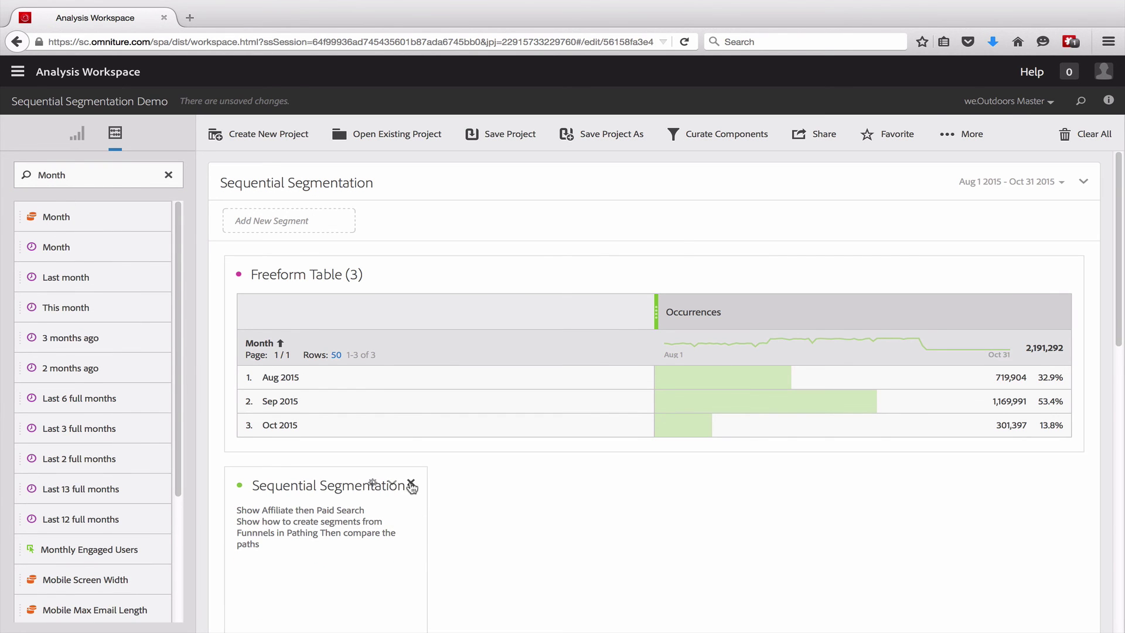
{"action": "left_click", "coordinate": [412, 485]}
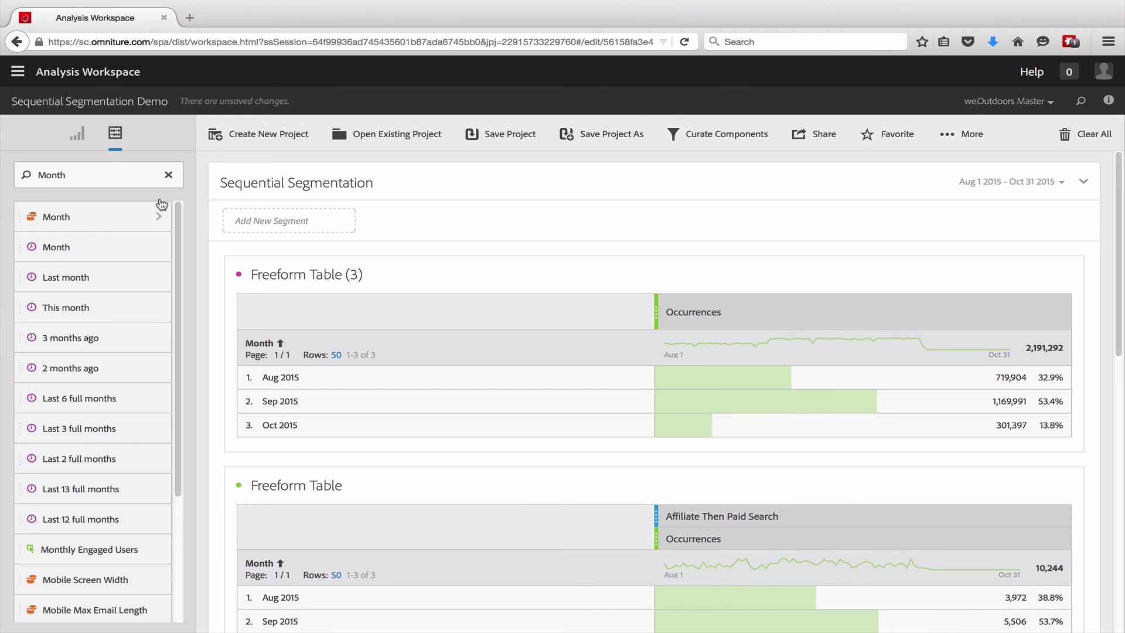
- Apply the Cart > Billing > Shipping segment as the table's column
{"action": "left_click", "coordinate": [168, 175]}
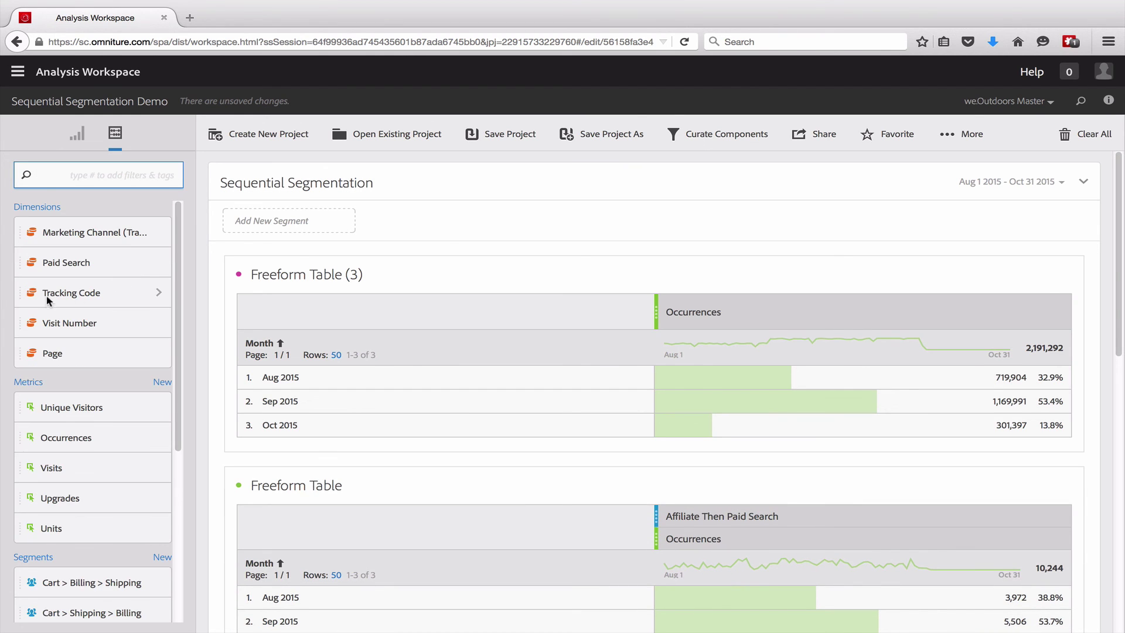
{"action": "scroll", "coordinate": [60, 412], "scroll_direction": "down", "scroll_amount": 3}
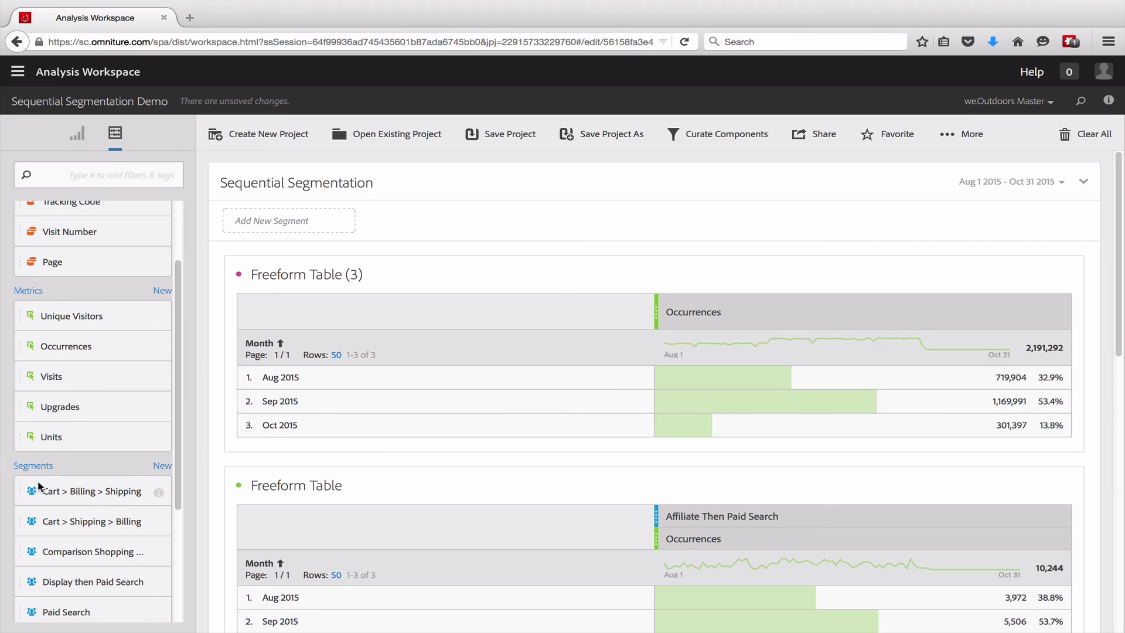
{"action": "left_click_drag", "start_coordinate": [50, 491], "coordinate": [800, 267]}
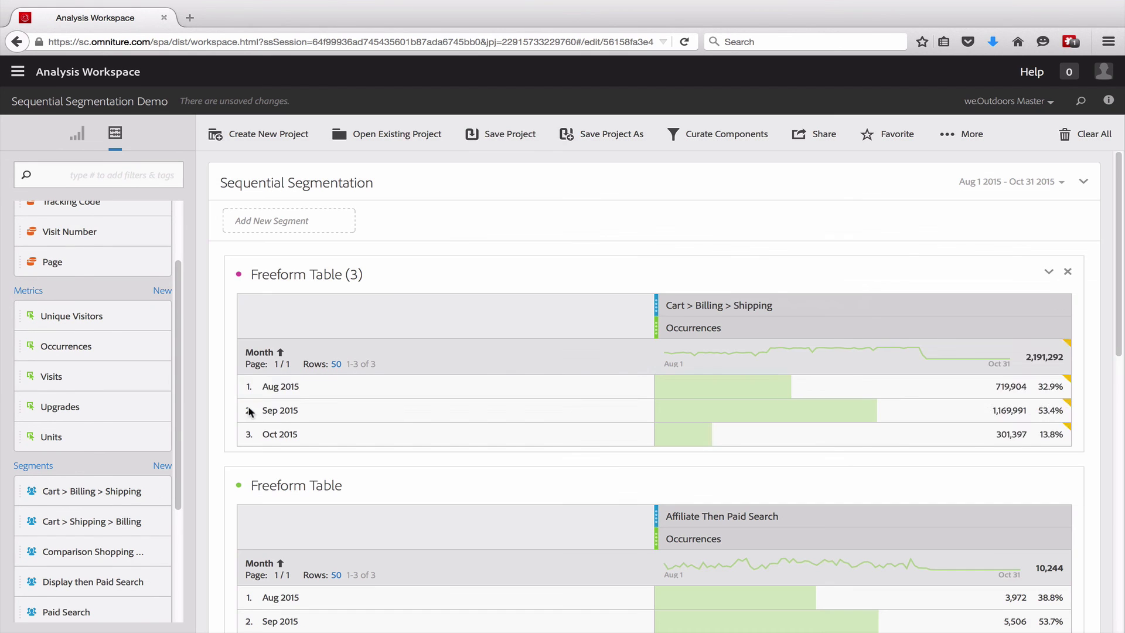
- Add a Cart > Shipping > Billing column and replace Occurrences with Unique Visitors under both segments
{"action": "left_click_drag", "start_coordinate": [56, 521], "coordinate": [1073, 314]}
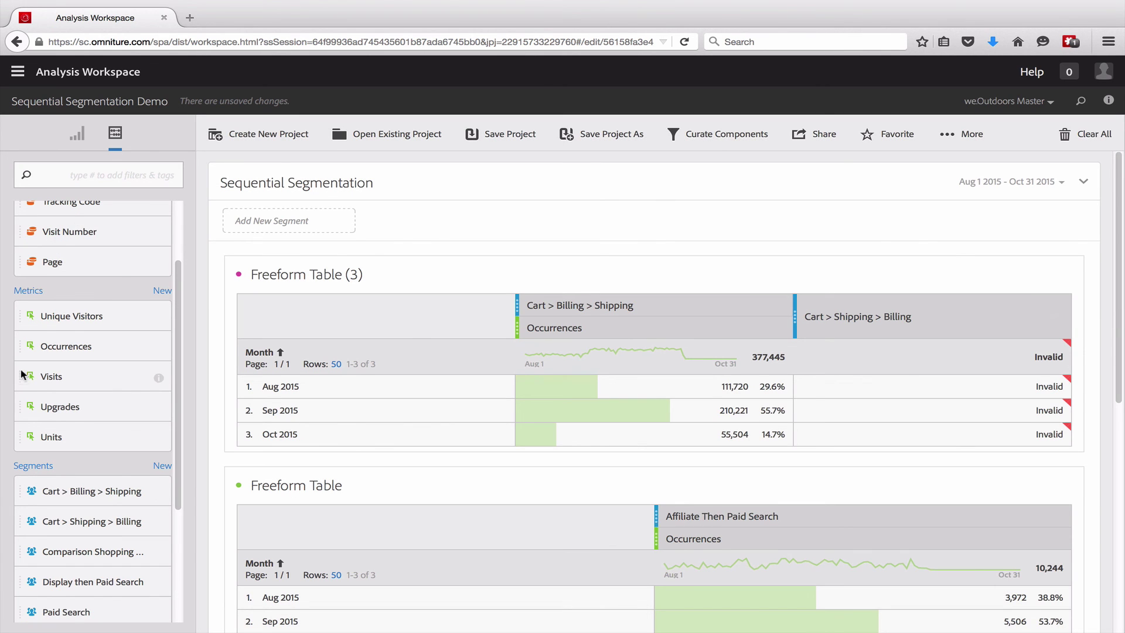
{"action": "left_click_drag", "start_coordinate": [35, 319], "coordinate": [568, 331]}
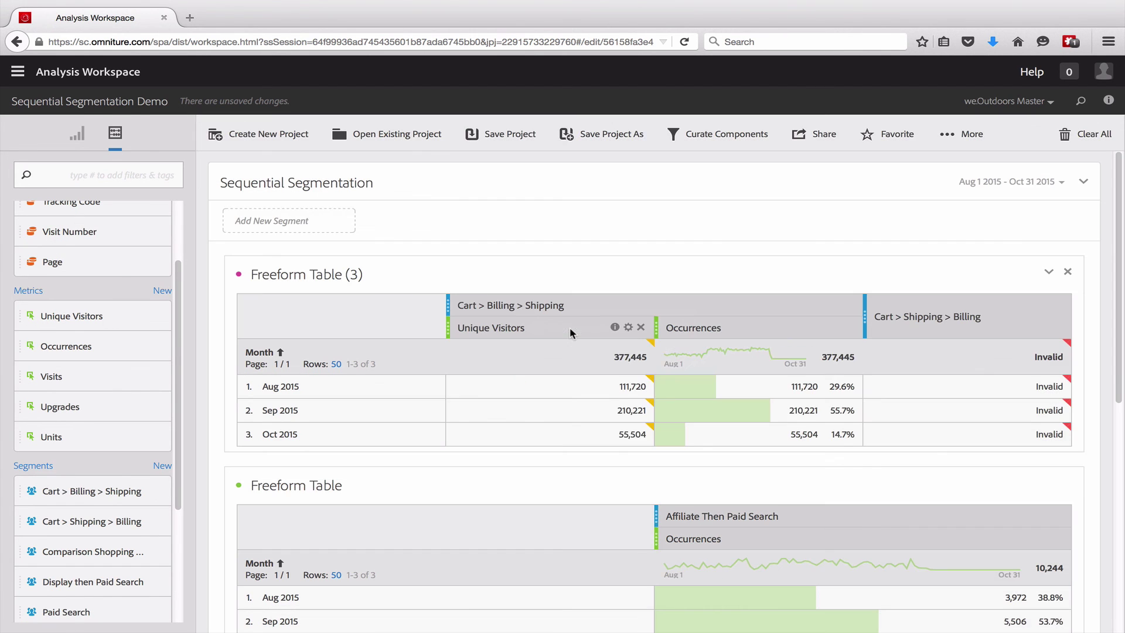
{"action": "left_click", "coordinate": [849, 327]}
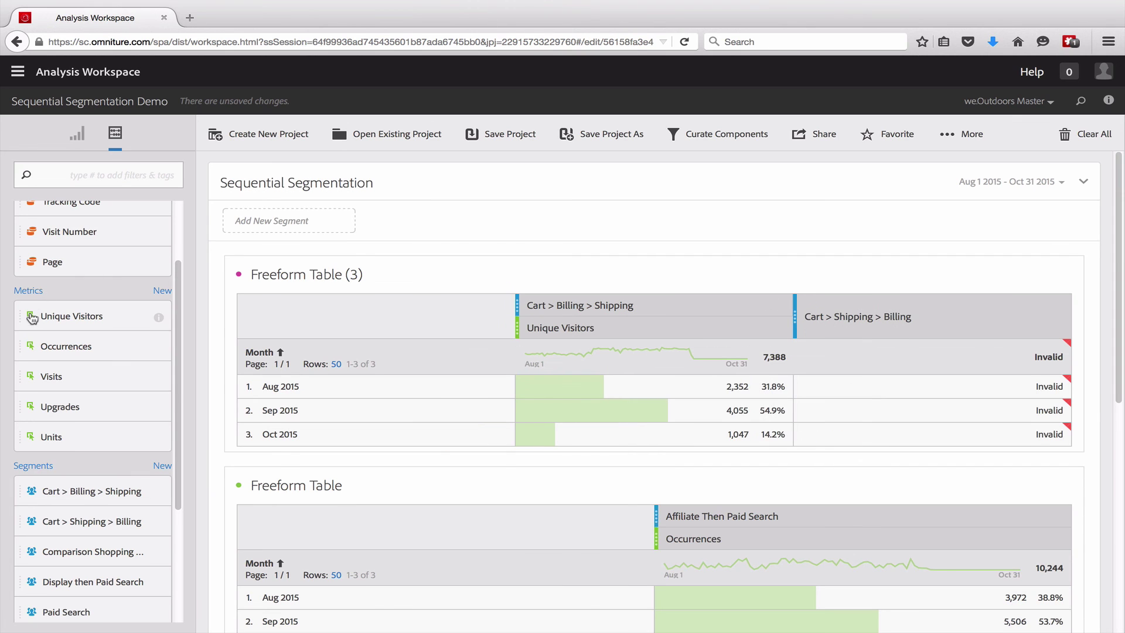
{"action": "left_click_drag", "start_coordinate": [560, 327], "coordinate": [866, 333]}
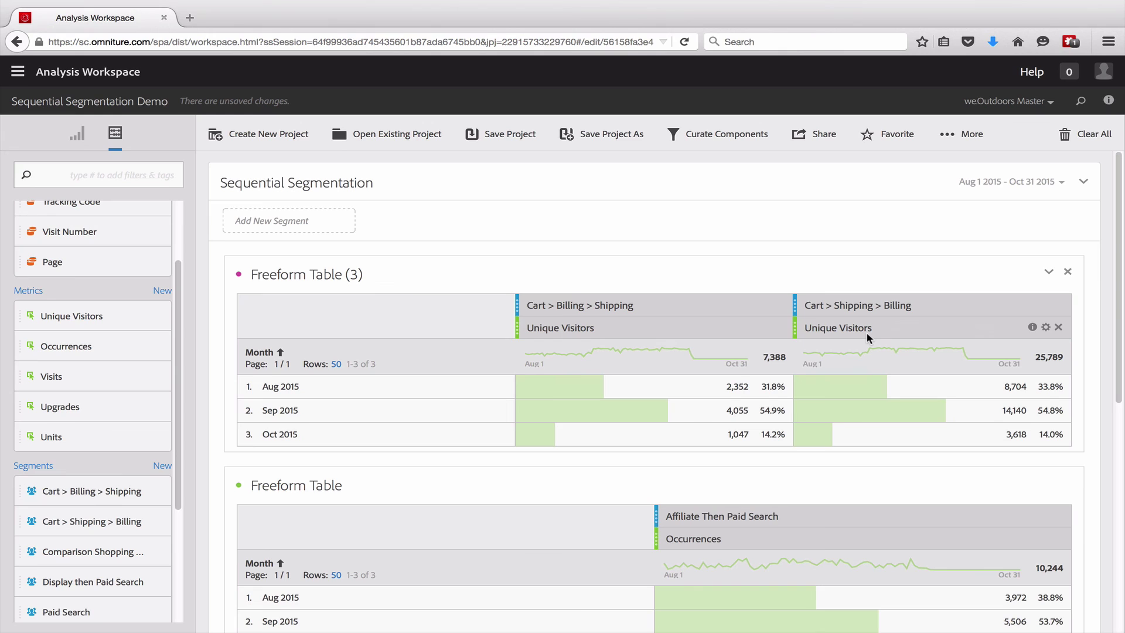